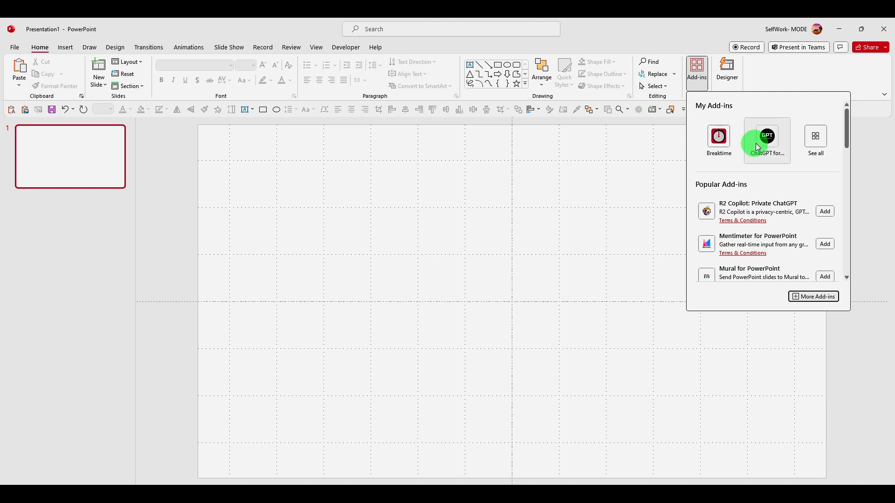
Step: Open the Office Add-ins store and search it for chatgpt
{"action": "left_click", "coordinate": [698, 70]}
{"action": "left_click", "coordinate": [814, 296]}
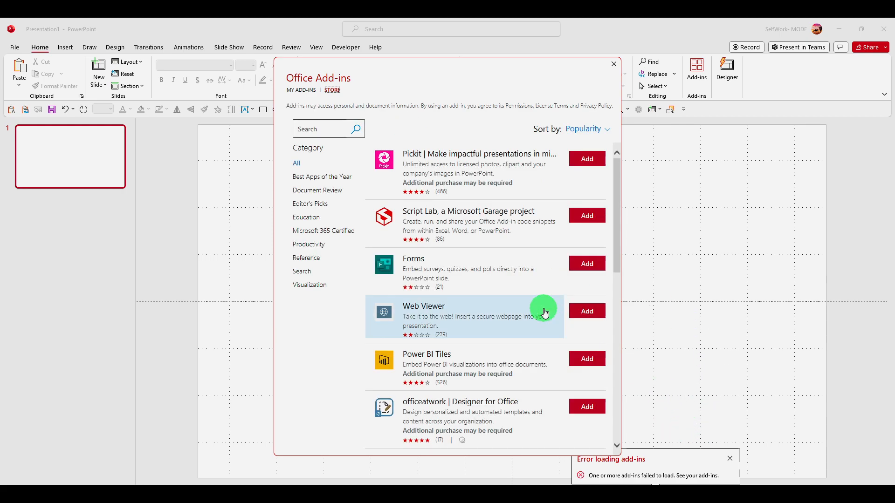
{"action": "left_click", "coordinate": [336, 132]}
{"action": "key", "text": "Return"}
{"action": "key", "text": "BackSpace"}
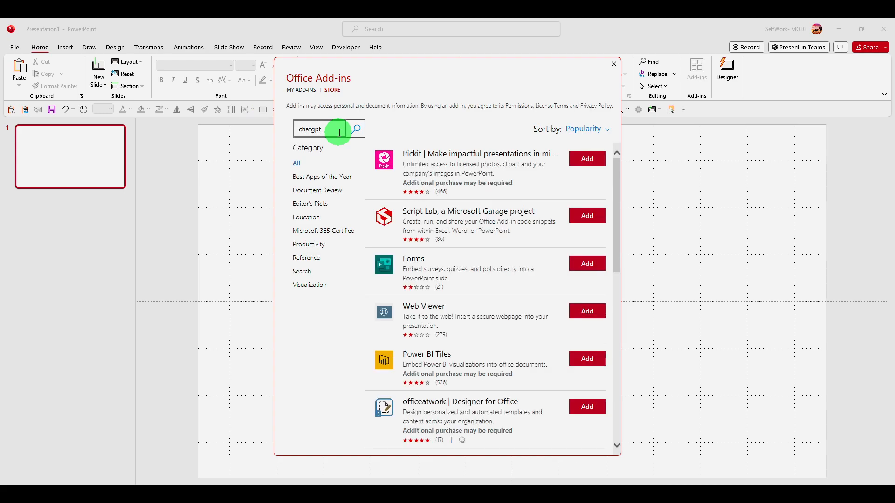
{"action": "key", "text": "Return"}
Step: Add the ChatGPT for PowerPoint add-in, accepting its license terms, and update it
{"action": "left_click", "coordinate": [588, 158]}
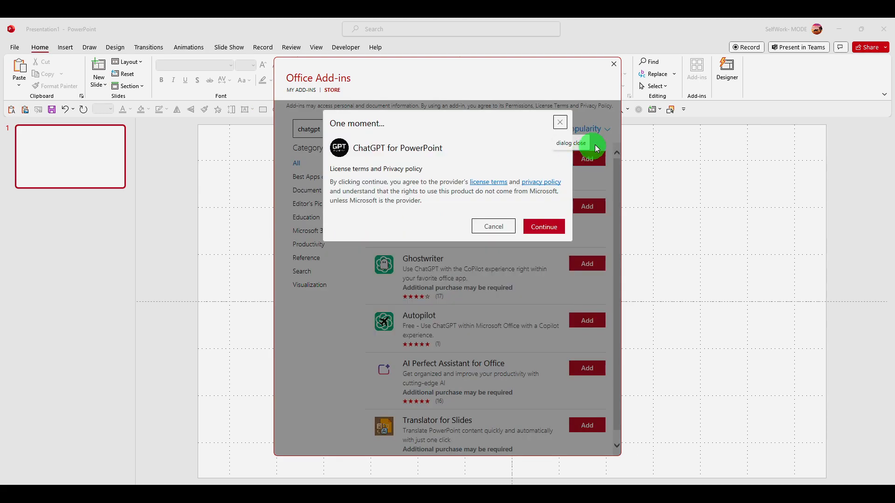
{"action": "left_click", "coordinate": [533, 227]}
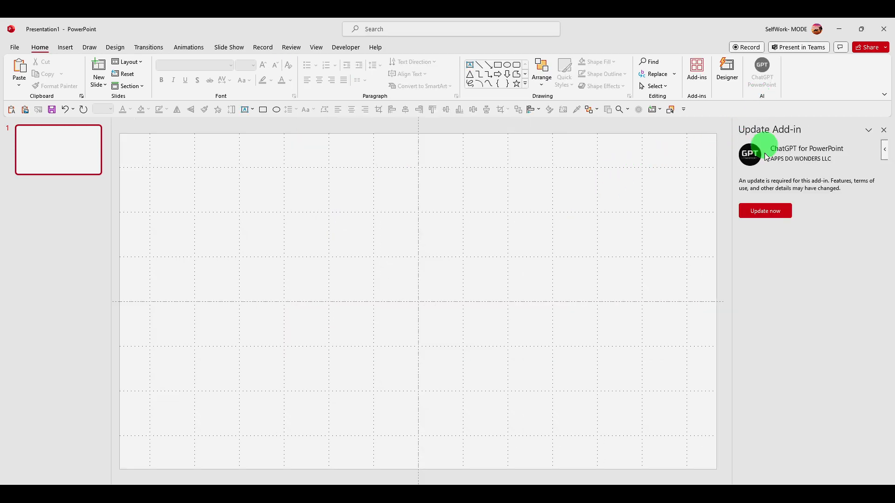
{"action": "left_click", "coordinate": [740, 211]}
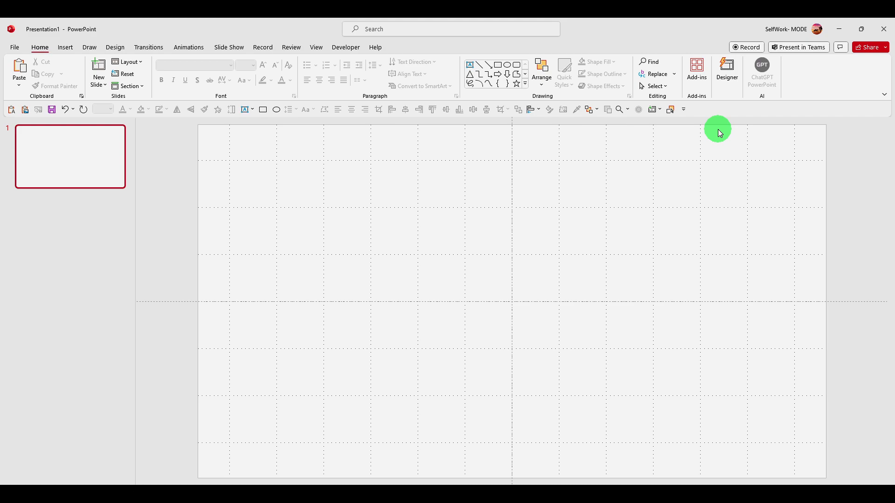
Step: Generate a presentation with ChatGPT for PowerPoint on the topic deep work with 3 slides
{"action": "left_click", "coordinate": [760, 76]}
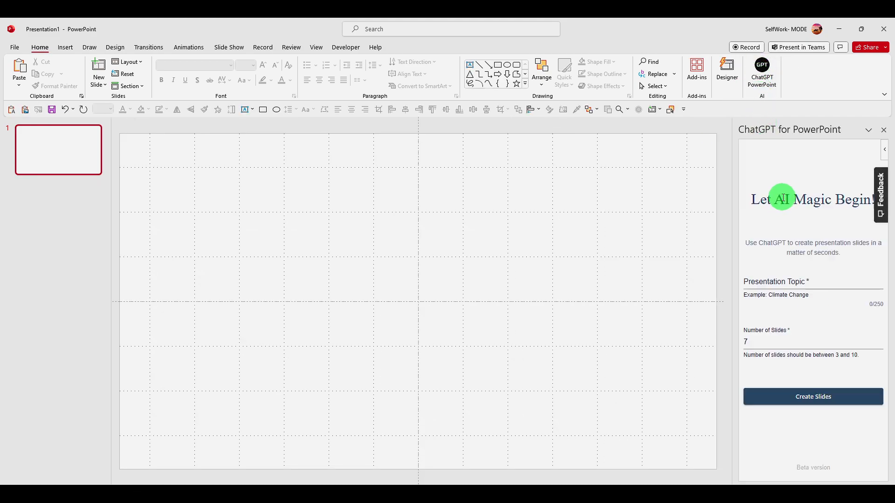
{"action": "left_click", "coordinate": [787, 281]}
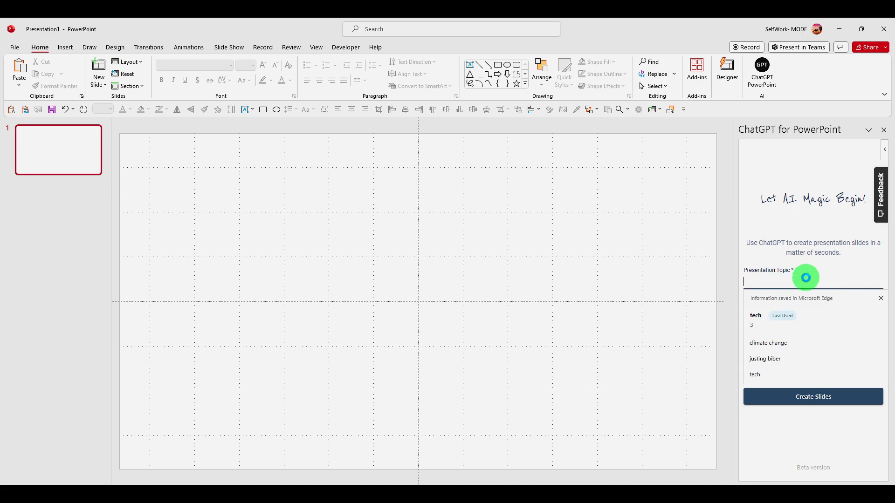
{"action": "type", "text": "power"}
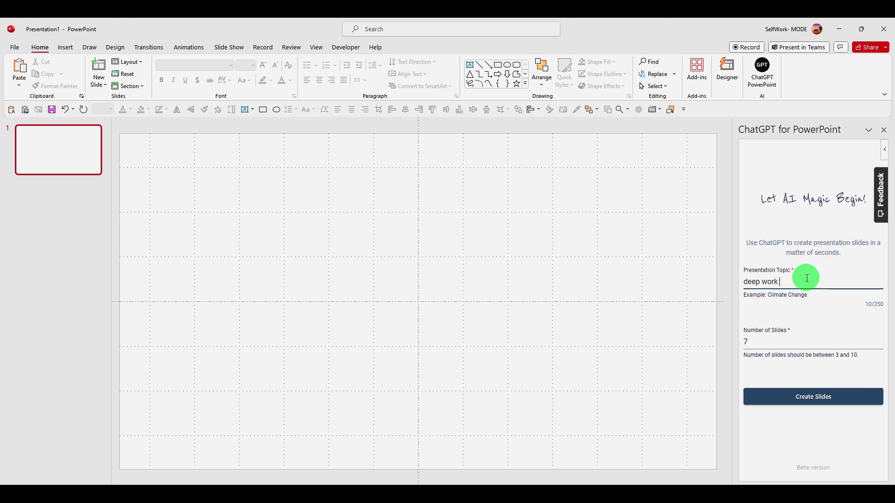
{"action": "left_click", "coordinate": [793, 395]}
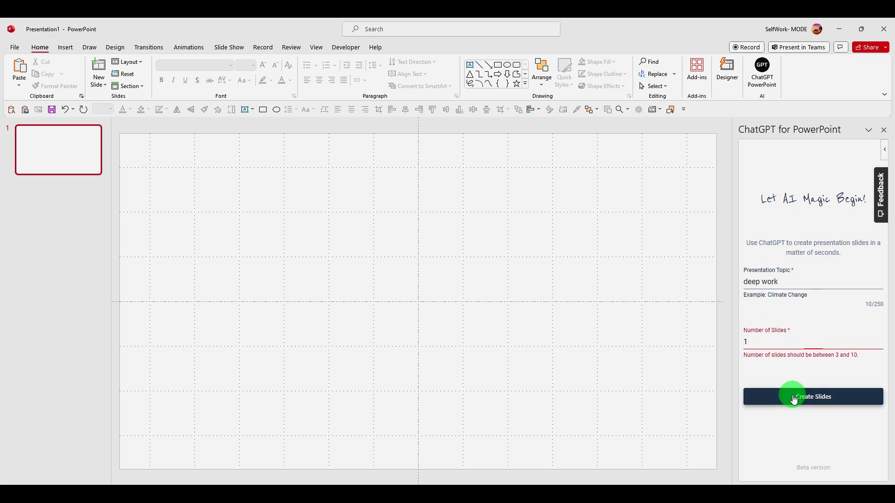
{"action": "type", "text": "3"}
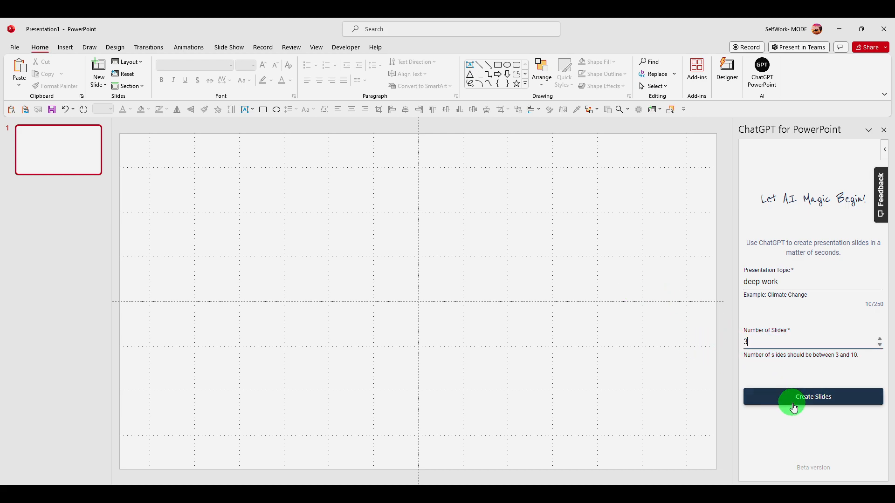
{"action": "left_click", "coordinate": [793, 398]}
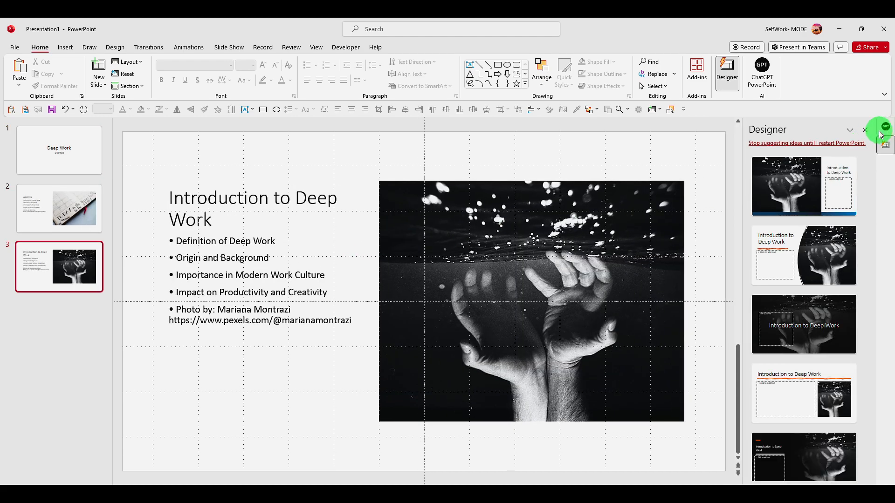
Step: Close the Designer and ChatGPT for PowerPoint panes and display the Agenda slide
{"action": "left_click", "coordinate": [862, 126]}
{"action": "left_click", "coordinate": [882, 134]}
{"action": "left_click", "coordinate": [71, 242]}
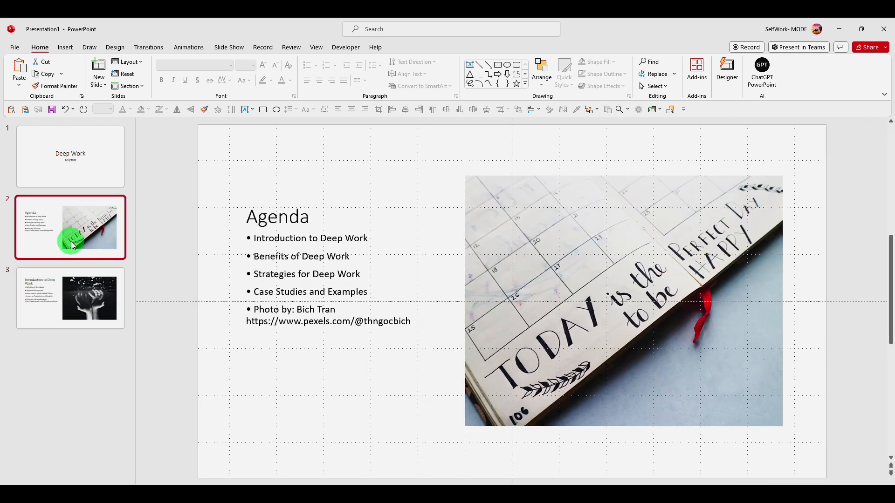
Step: Convert the Agenda slide's bullet points to a Horizontal Bullet List SmartArt graphic
{"action": "left_click", "coordinate": [260, 215]}
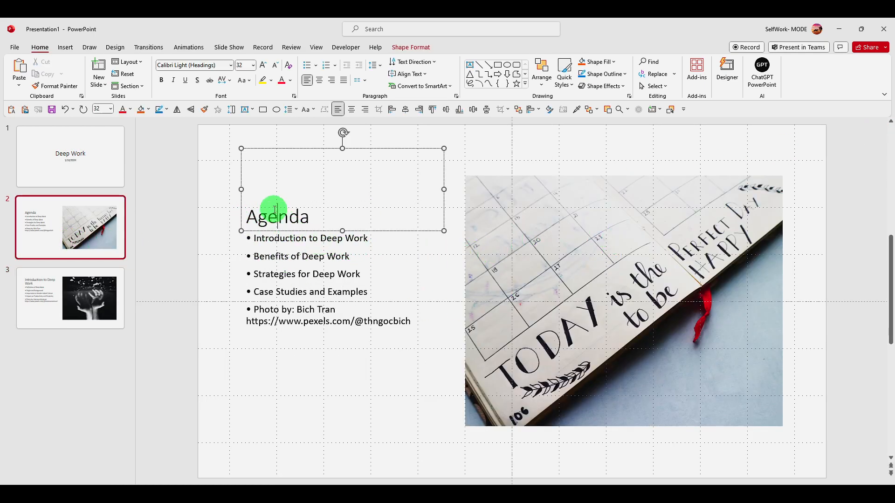
{"action": "left_click", "coordinate": [265, 238]}
{"action": "left_click_drag", "start_coordinate": [338, 310], "coordinate": [247, 239]}
{"action": "left_click_drag", "start_coordinate": [407, 336], "coordinate": [218, 227]}
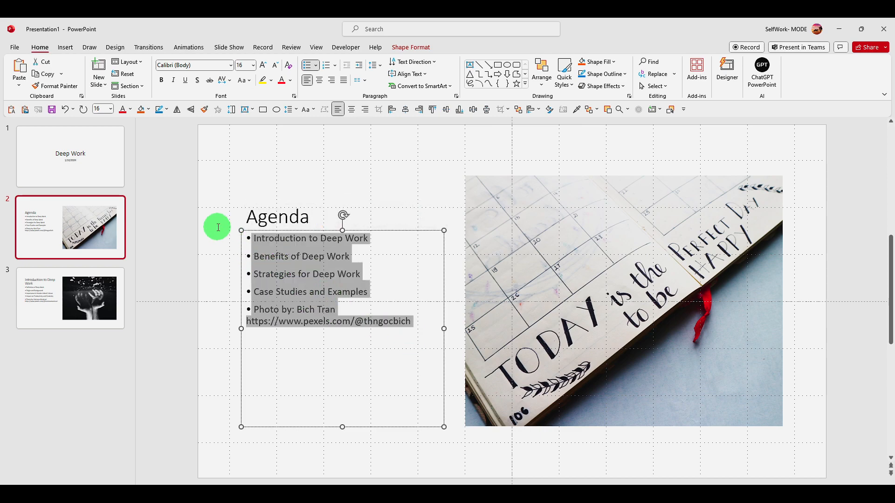
{"action": "left_click", "coordinate": [297, 254]}
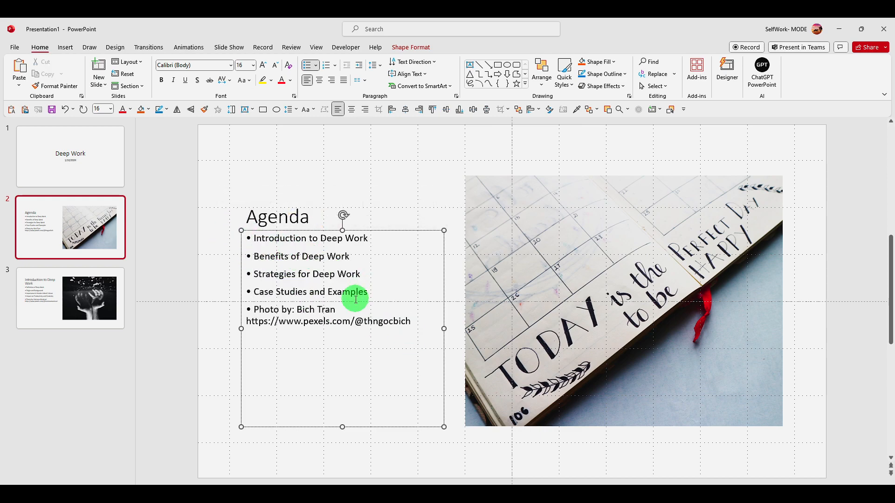
{"action": "left_click_drag", "start_coordinate": [336, 308], "coordinate": [252, 233]}
{"action": "right_click", "coordinate": [275, 238]}
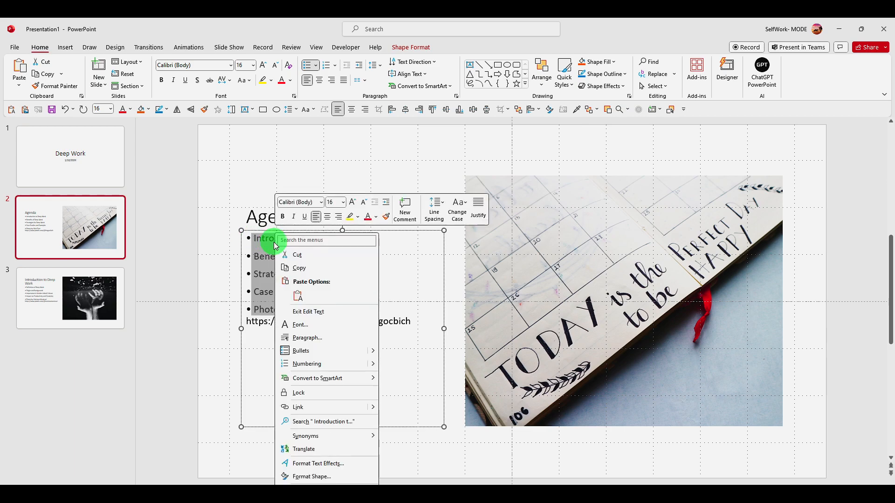
{"action": "mouse_move", "coordinate": [326, 378]}
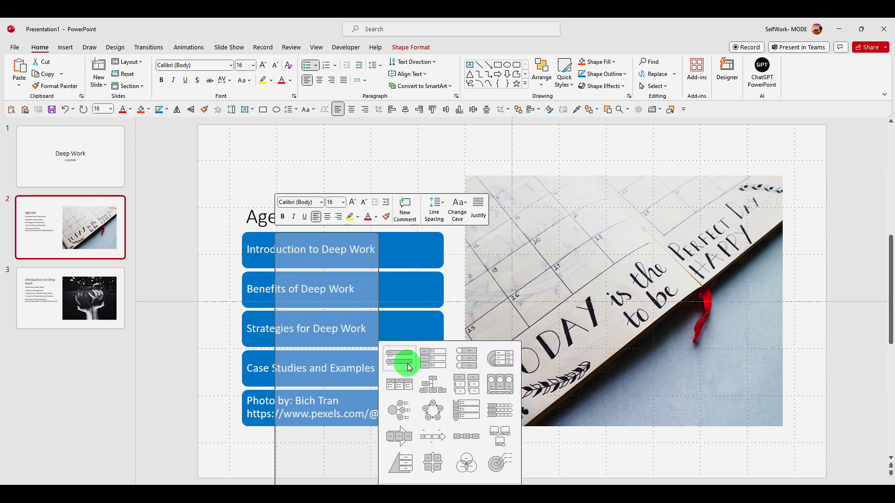
{"action": "left_click", "coordinate": [403, 395]}
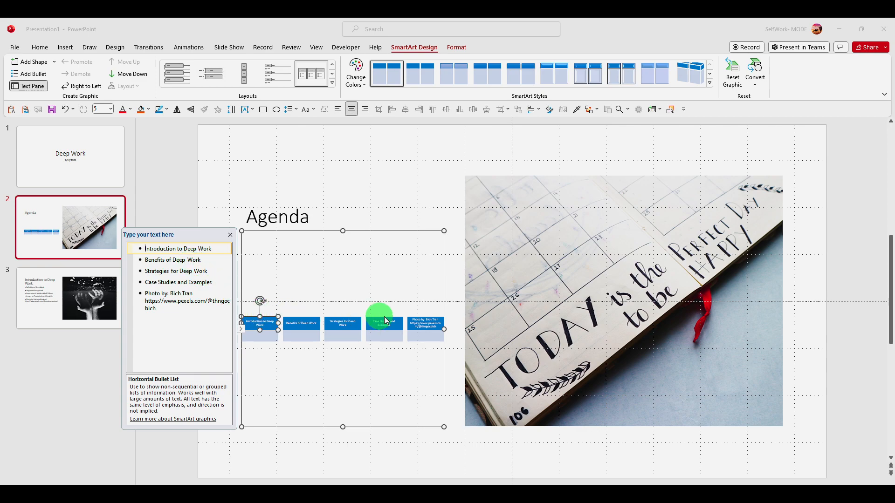
Step: Enlarge the Agenda slide's SmartArt graphic and photo, shifting the graphic past the slide's left edge
{"action": "left_click", "coordinate": [444, 231]}
{"action": "left_click_drag", "start_coordinate": [444, 231], "coordinate": [782, 149]}
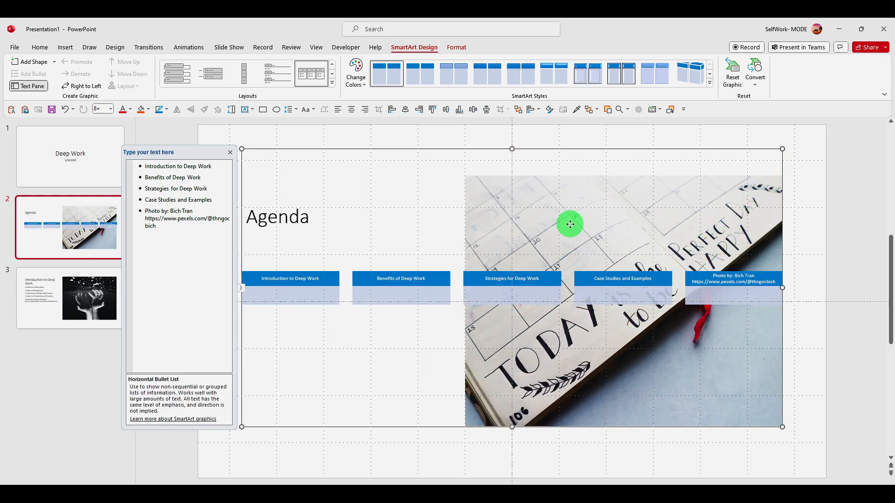
{"action": "left_click_drag", "start_coordinate": [486, 150], "coordinate": [303, 148]}
{"action": "left_click_drag", "start_coordinate": [728, 208], "coordinate": [636, 283]}
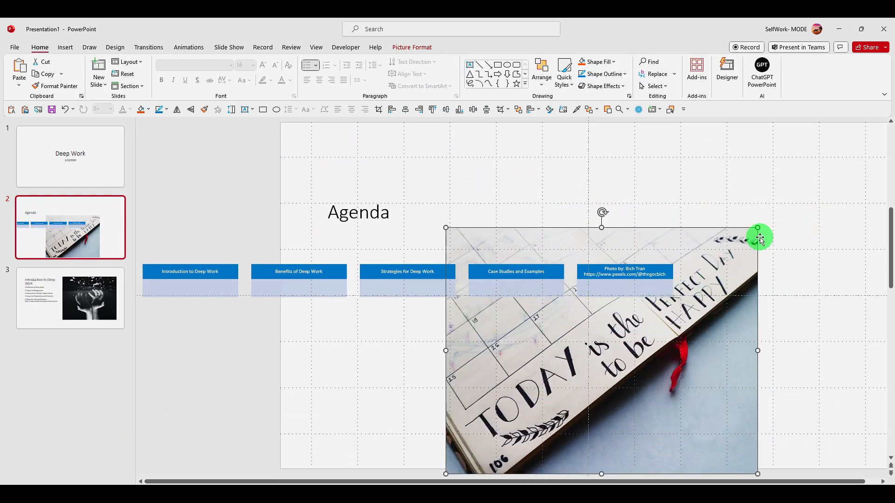
{"action": "left_click_drag", "start_coordinate": [758, 228], "coordinate": [890, 300]}
{"action": "left_click", "coordinate": [345, 182]}
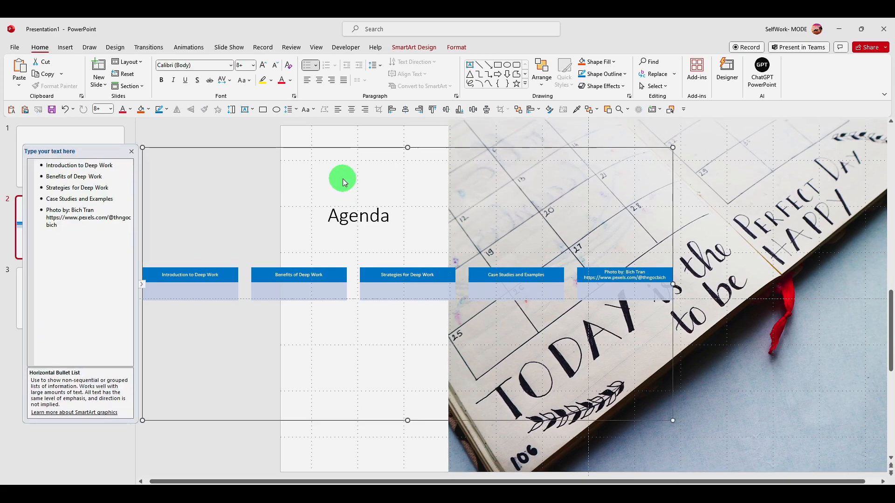
Step: Try several Designer ideas on the Agenda slide and apply the orange staggered list with the curved photo
{"action": "left_click", "coordinate": [727, 72]}
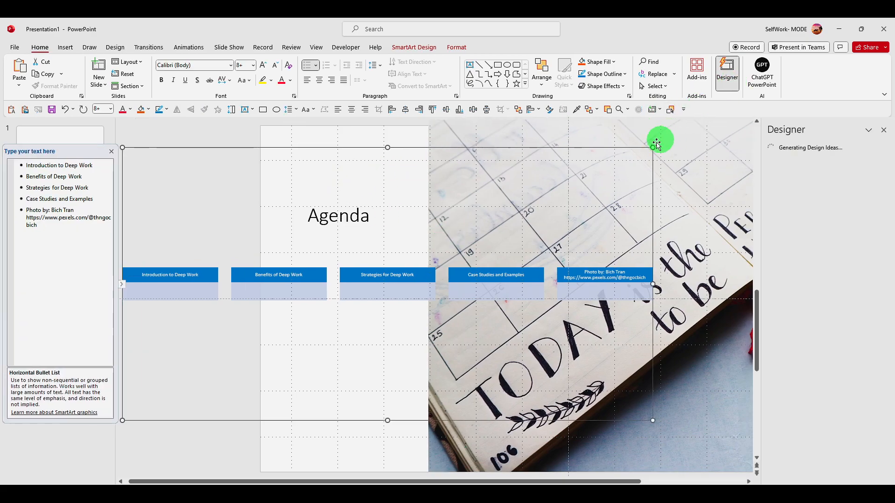
{"action": "left_click", "coordinate": [772, 194]}
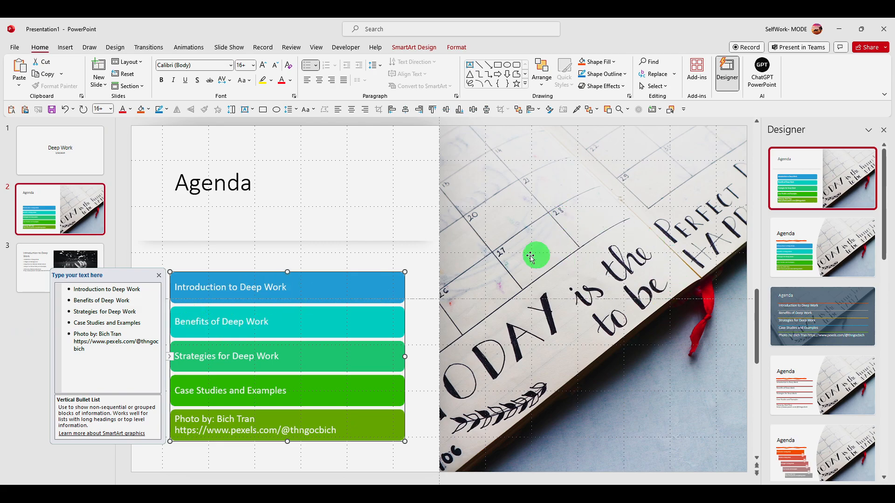
{"action": "left_click", "coordinate": [813, 303]}
{"action": "left_click", "coordinate": [799, 362]}
{"action": "left_click", "coordinate": [807, 450]}
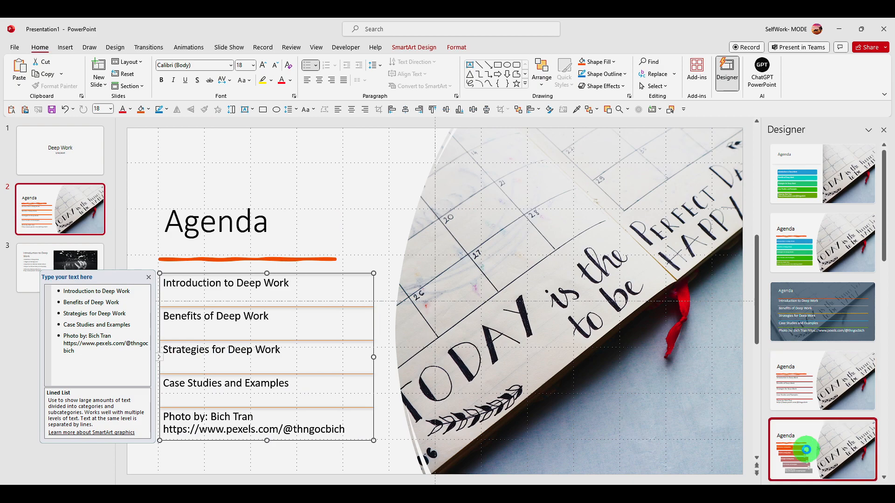
Step: Browse the alternative SmartArt layouts for the agenda list and keep Staggered Process
{"action": "right_click", "coordinate": [282, 271]}
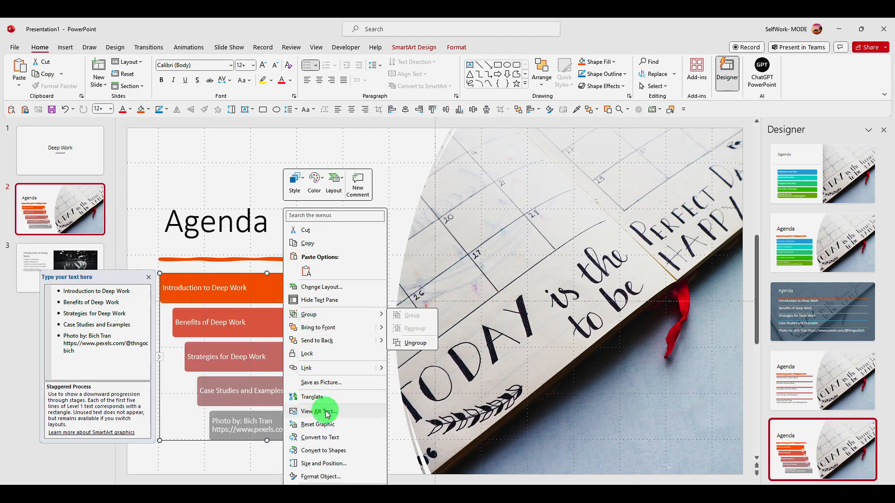
{"action": "left_click", "coordinate": [339, 287]}
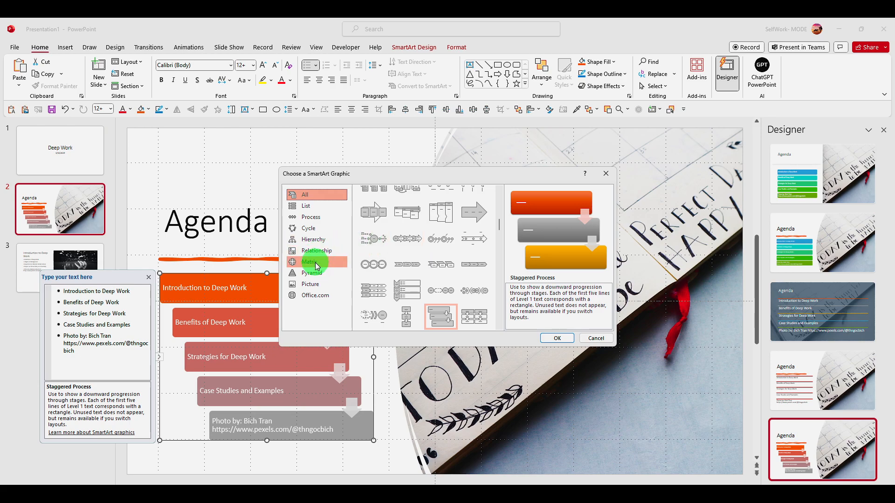
{"action": "left_click", "coordinate": [569, 338]}
Step: Set the font of the Agenda title to Aileron Black
{"action": "left_click", "coordinate": [250, 237]}
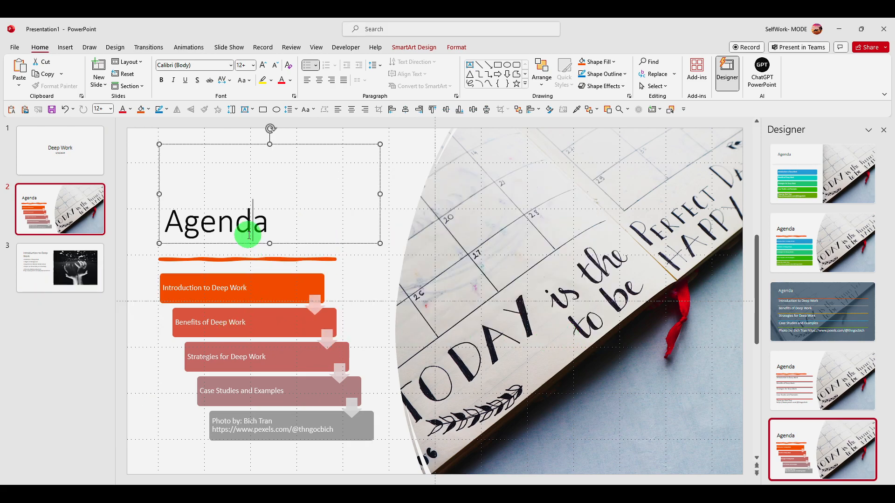
{"action": "left_click_drag", "start_coordinate": [225, 145], "coordinate": [222, 150]}
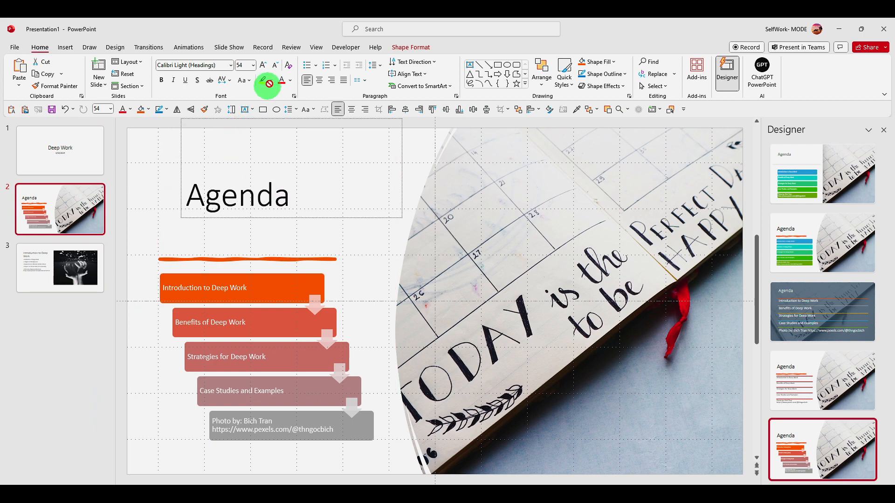
{"action": "double_click", "coordinate": [239, 222]}
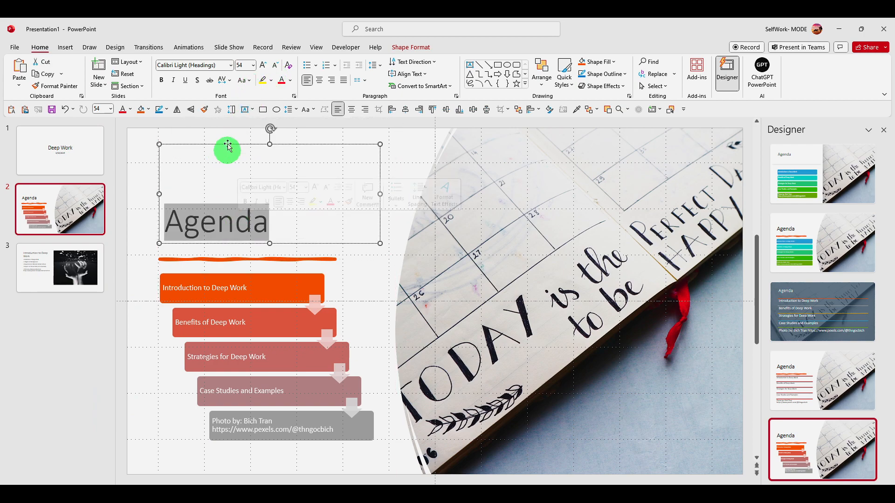
{"action": "left_click", "coordinate": [231, 65]}
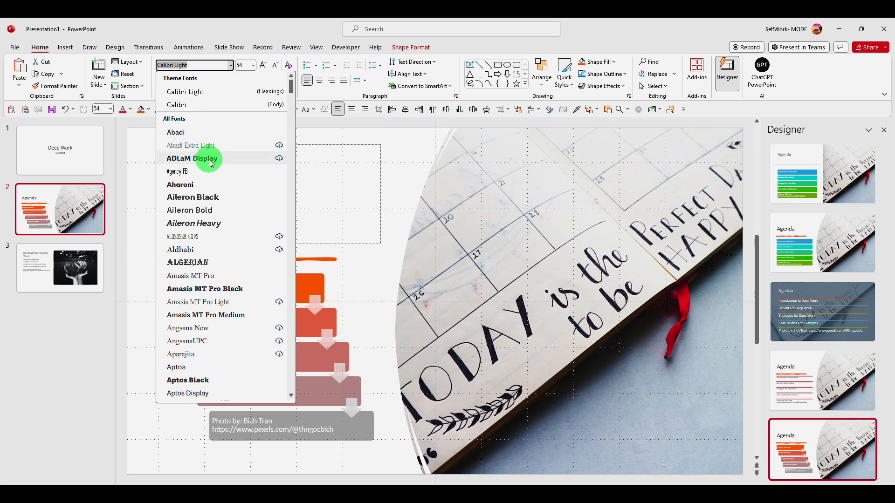
{"action": "left_click", "coordinate": [209, 197]}
{"action": "left_click", "coordinate": [259, 214]}
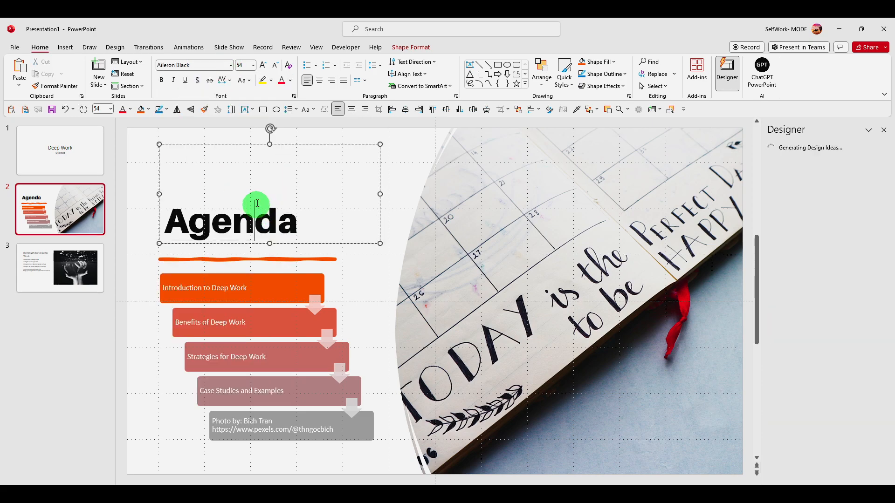
Step: Send the Agenda title box to the back and reposition it closer to the slide's top edge
{"action": "right_click", "coordinate": [249, 144]}
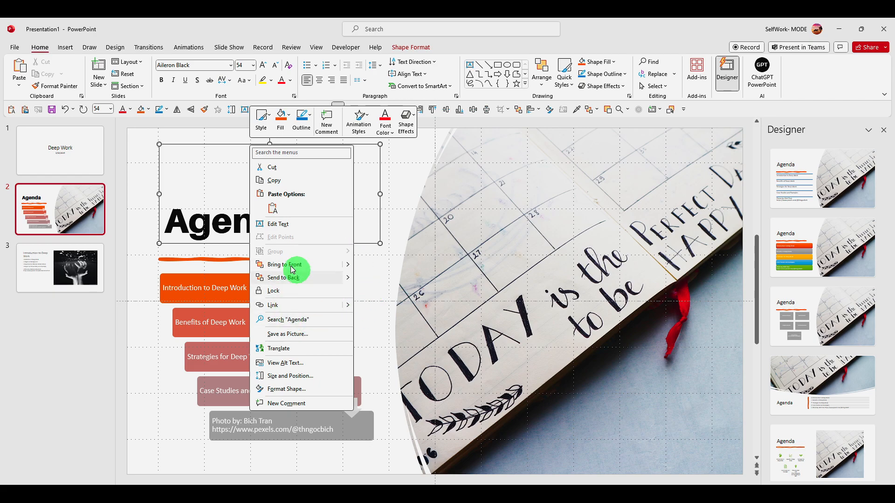
{"action": "left_click", "coordinate": [303, 278]}
{"action": "left_click_drag", "start_coordinate": [270, 144], "coordinate": [293, 132]}
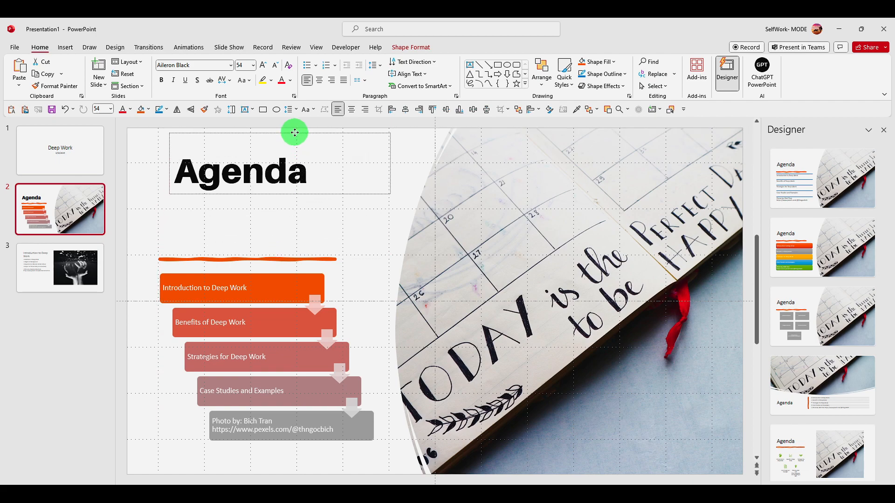
{"action": "left_click", "coordinate": [289, 175]}
{"action": "right_click", "coordinate": [257, 141]}
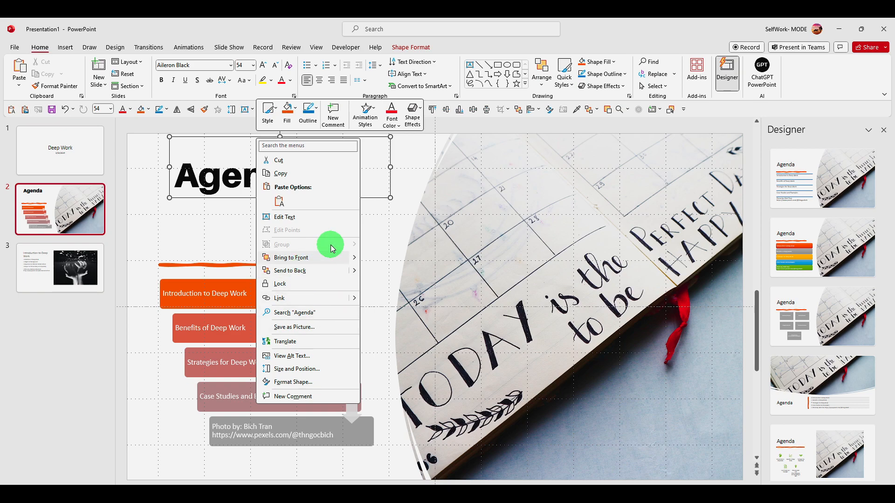
{"action": "key", "text": "alt"}
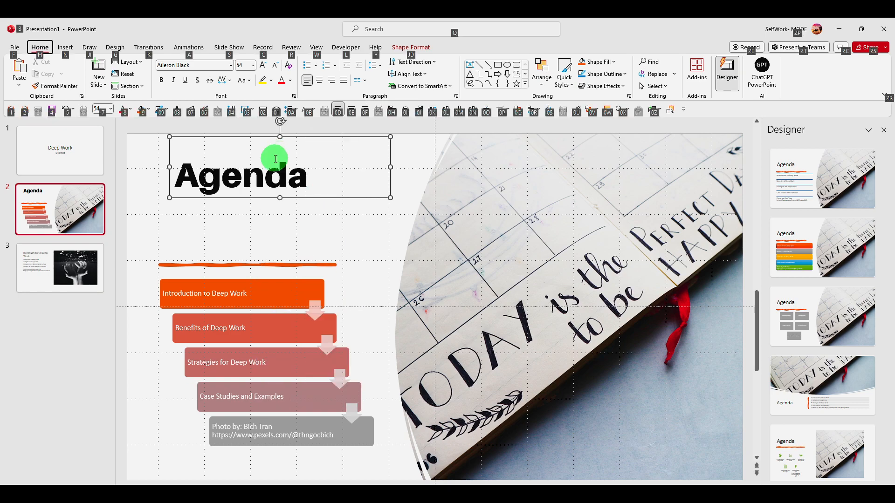
Step: Try inserting a Basic Block List SmartArt graphic on the Agenda slide, and undo the insertion
{"action": "left_click", "coordinate": [273, 163]}
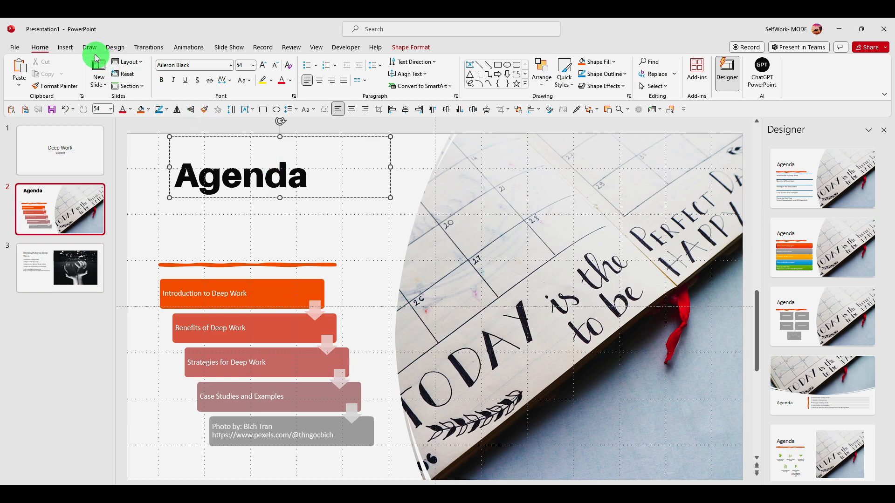
{"action": "left_click", "coordinate": [65, 47]}
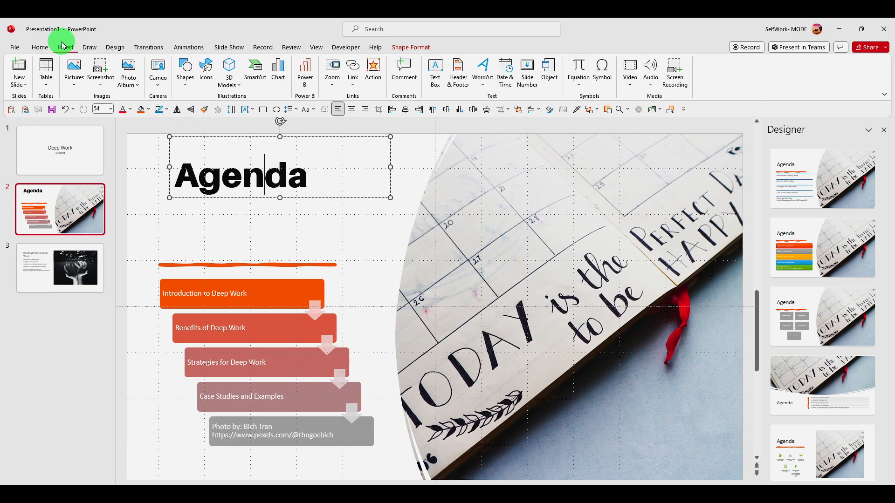
{"action": "left_click", "coordinate": [252, 70]}
{"action": "left_click", "coordinate": [328, 207]}
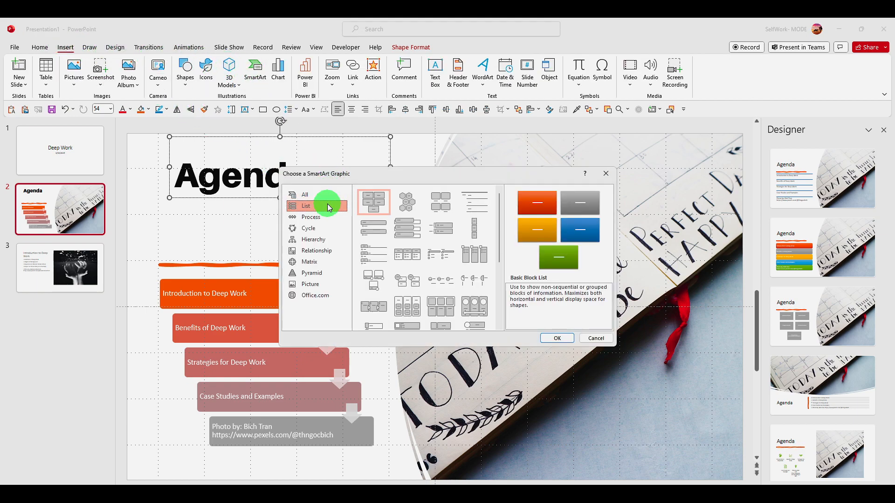
{"action": "left_click", "coordinate": [326, 194]}
{"action": "left_click", "coordinate": [318, 278]}
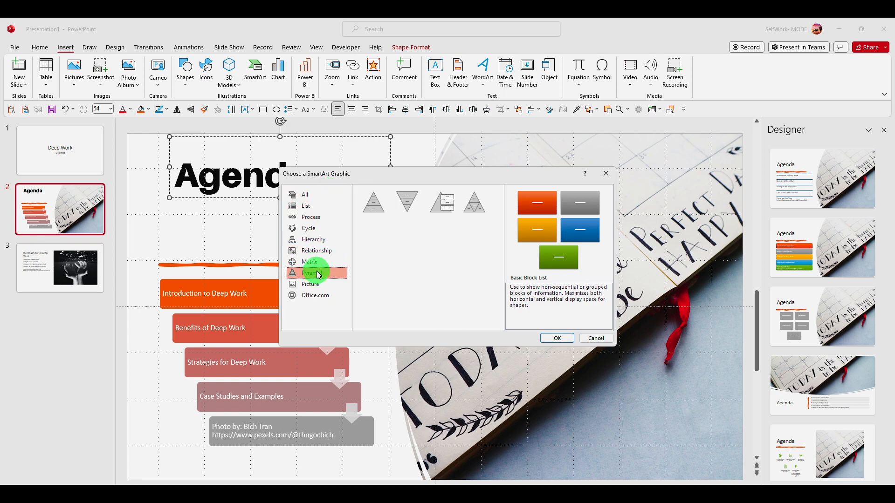
{"action": "left_click", "coordinate": [294, 197]}
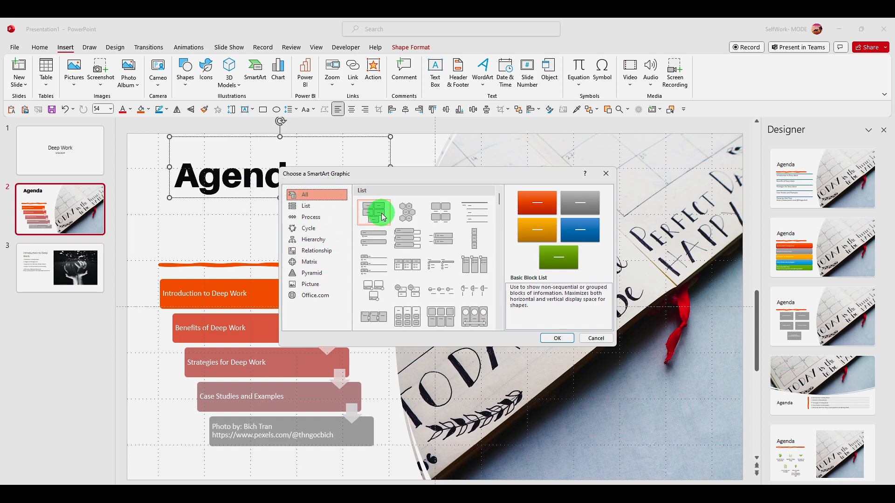
{"action": "left_click", "coordinate": [557, 337]}
{"action": "mouse_move", "coordinate": [393, 168]}
{"action": "left_mouse_down"}
{"action": "mouse_move", "coordinate": [366, 166]}
{"action": "mouse_move", "coordinate": [400, 168]}
{"action": "left_mouse_up"}
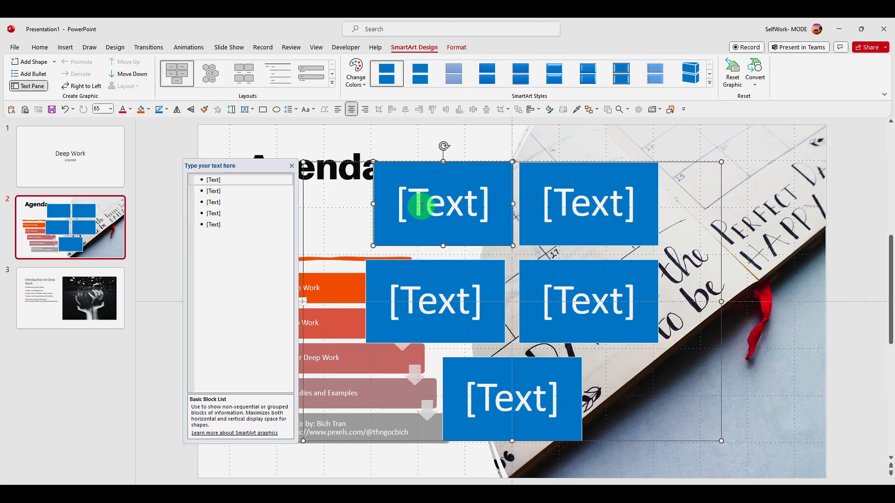
{"action": "key", "text": "ctrl+z"}
Step: Move the Agenda title box slightly down the slide and open its shape formatting settings
{"action": "left_click", "coordinate": [348, 135]}
{"action": "left_click_drag", "start_coordinate": [345, 131], "coordinate": [350, 159]}
{"action": "right_click", "coordinate": [346, 153]}
{"action": "left_click", "coordinate": [332, 161]}
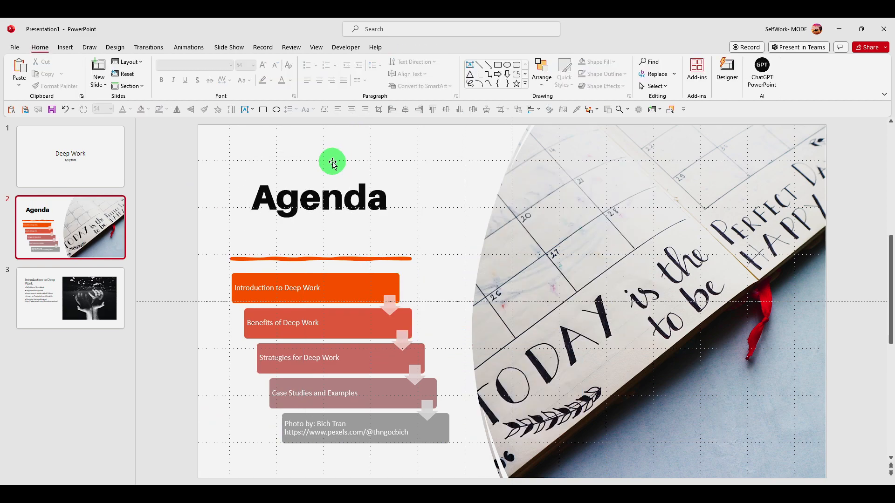
{"action": "left_click", "coordinate": [333, 161]}
{"action": "right_click", "coordinate": [337, 161]}
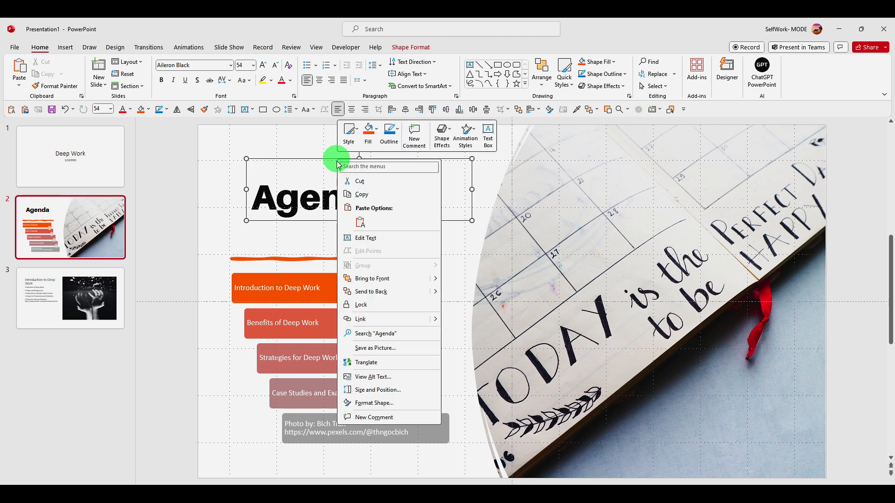
{"action": "left_click", "coordinate": [373, 403]}
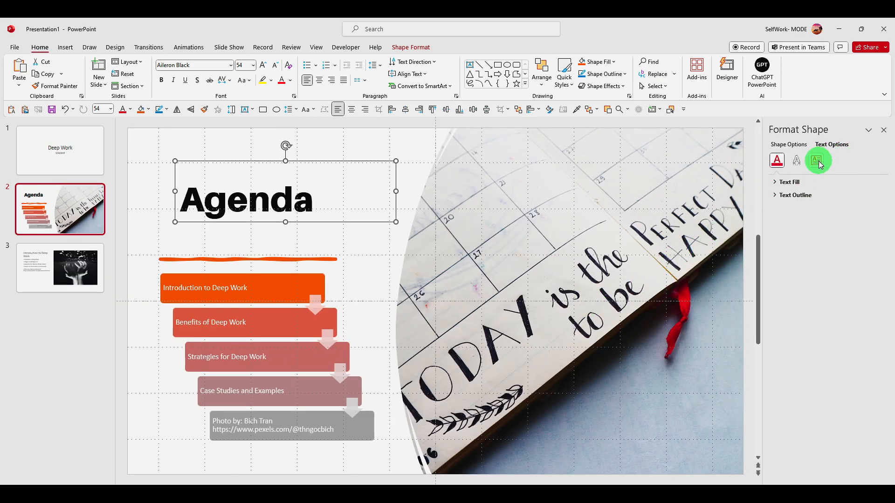
Step: Apply a reflection preset with 40% transparency, 58% size and 0.5 pt blur to the Agenda title text
{"action": "left_click", "coordinate": [776, 181]}
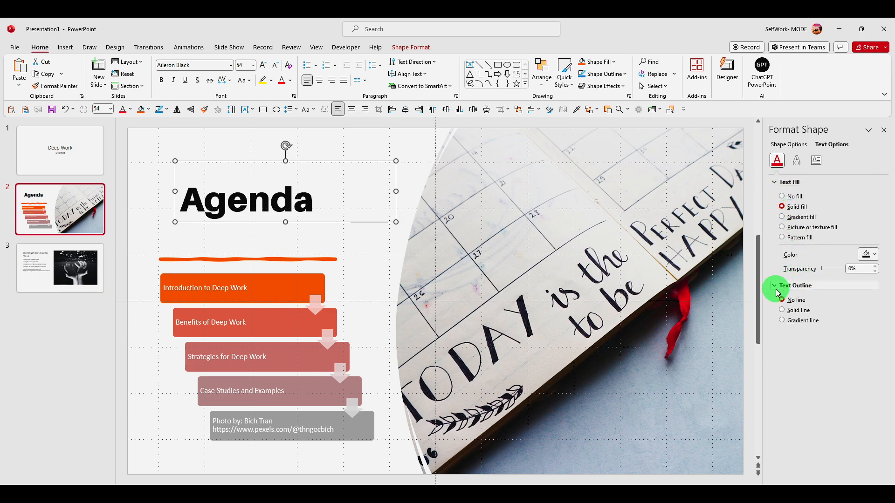
{"action": "left_click", "coordinate": [813, 161]}
{"action": "left_click", "coordinate": [797, 161]}
{"action": "left_click", "coordinate": [777, 161]}
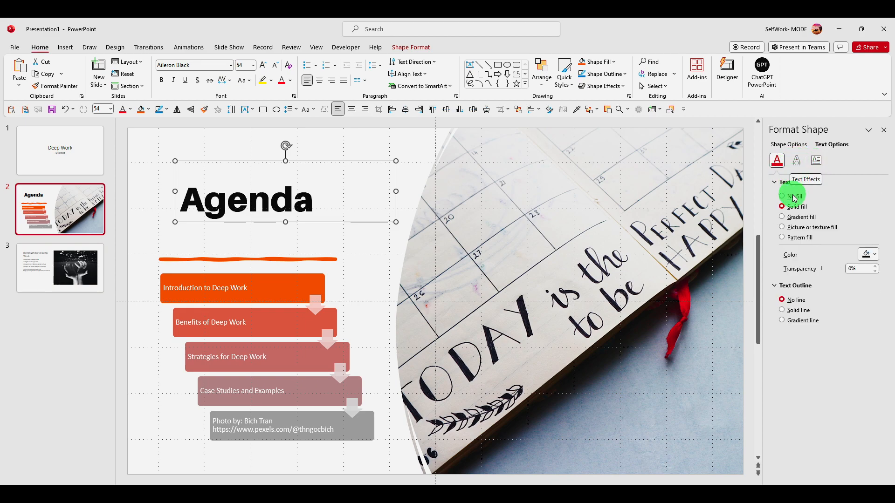
{"action": "left_click", "coordinate": [802, 163]}
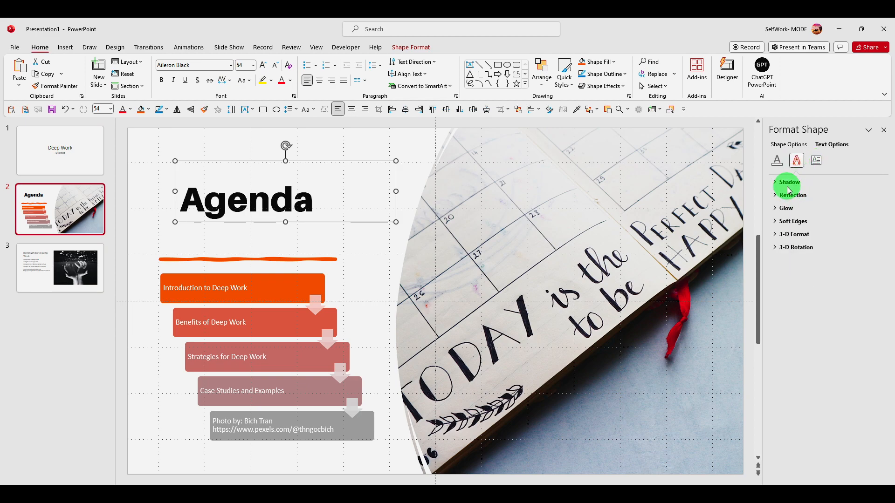
{"action": "left_click", "coordinate": [810, 185]}
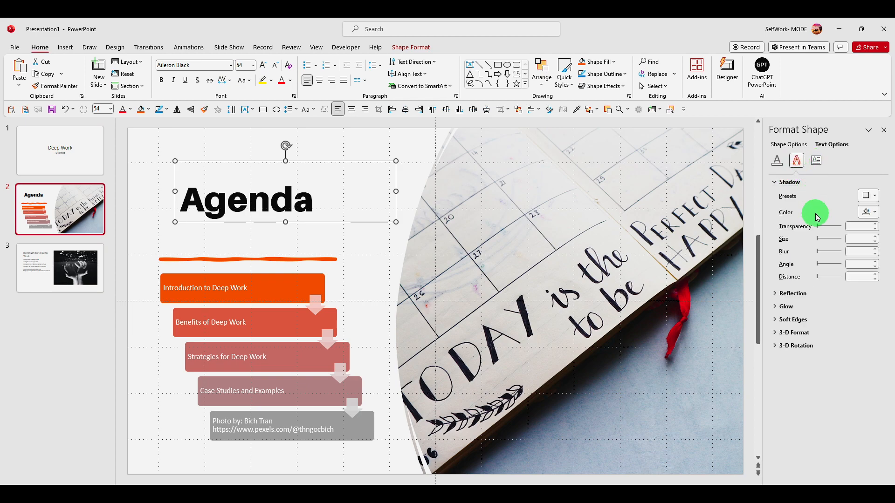
{"action": "left_click", "coordinate": [786, 299]}
{"action": "left_click", "coordinate": [868, 307]}
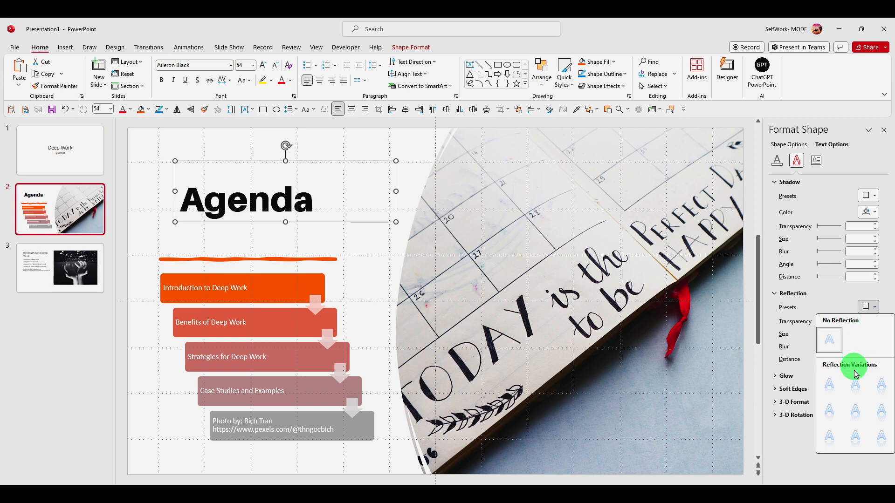
{"action": "left_click", "coordinate": [821, 373]}
Step: Enlarge the Agenda title text by two font size increments and reposition it above the agenda list
{"action": "left_click_drag", "start_coordinate": [290, 161], "coordinate": [283, 140]}
{"action": "double_click", "coordinate": [310, 172]}
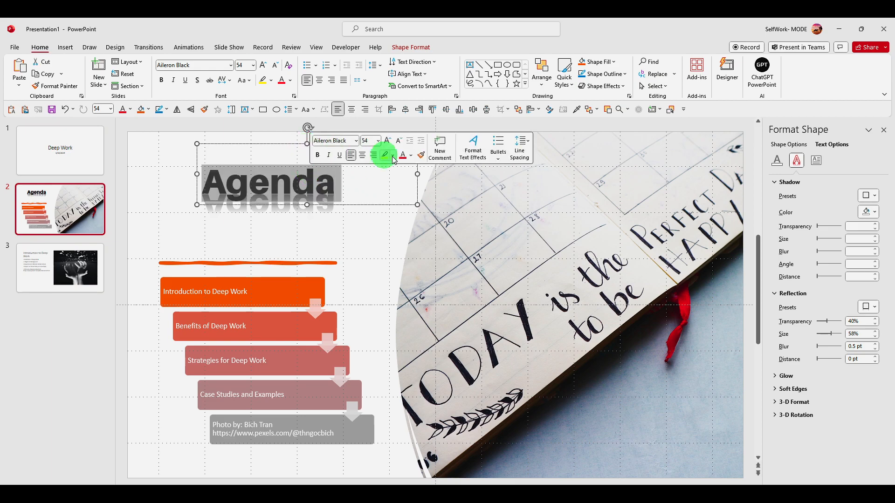
{"action": "left_click", "coordinate": [388, 141]}
{"action": "left_click", "coordinate": [388, 140]}
{"action": "left_click", "coordinate": [388, 140]}
{"action": "left_click", "coordinate": [388, 141]}
{"action": "left_click_drag", "start_coordinate": [286, 146], "coordinate": [243, 143]}
Step: Enlarge the agenda SmartArt and reposition it below the title so it covers the orange divider line
{"action": "left_click", "coordinate": [248, 306]}
{"action": "left_click", "coordinate": [283, 263]}
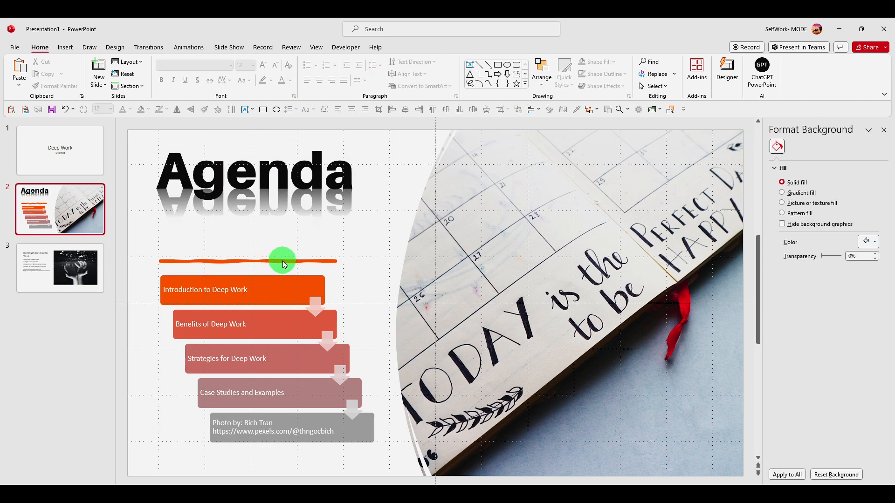
{"action": "left_click", "coordinate": [294, 291]}
{"action": "left_click", "coordinate": [294, 276]}
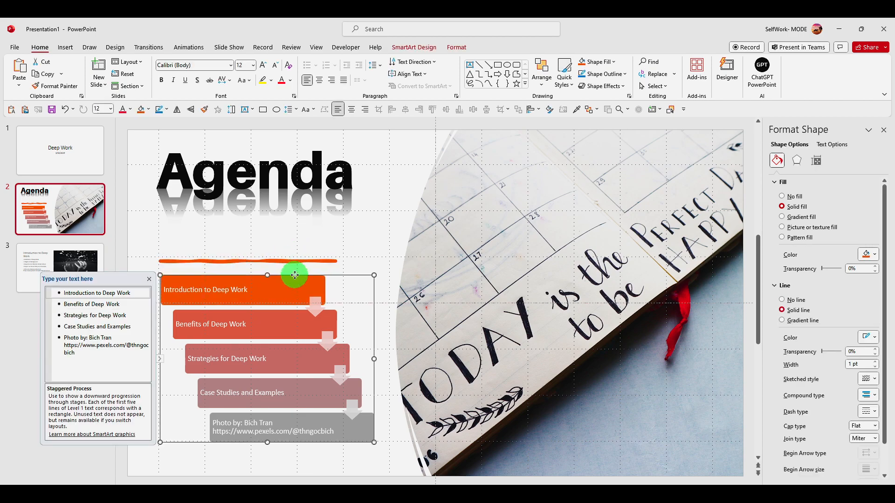
{"action": "left_click_drag", "start_coordinate": [373, 275], "coordinate": [425, 221]}
{"action": "left_click_drag", "start_coordinate": [330, 233], "coordinate": [316, 227]}
Step: Try different vertical text alignments on the Introduction to Deep Work block and set it to Top Centered
{"action": "double_click", "coordinate": [217, 255]}
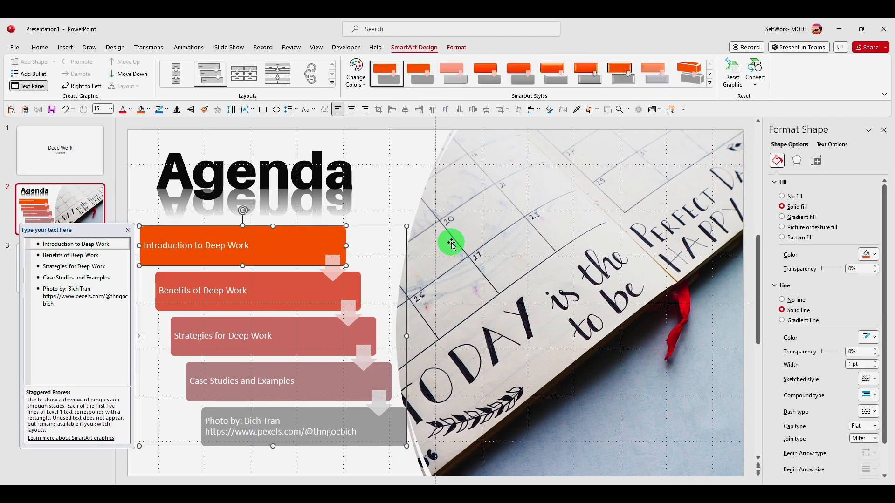
{"action": "left_click", "coordinate": [827, 152]}
{"action": "left_click", "coordinate": [817, 160]}
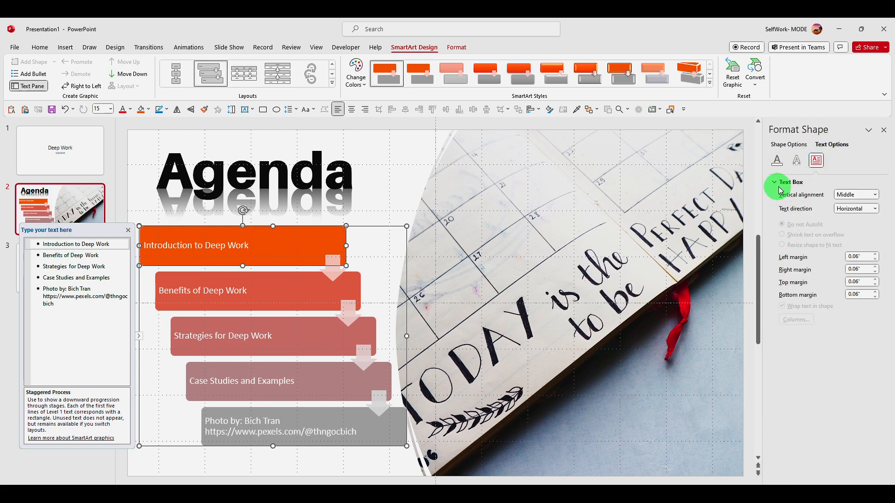
{"action": "left_click", "coordinate": [847, 195]}
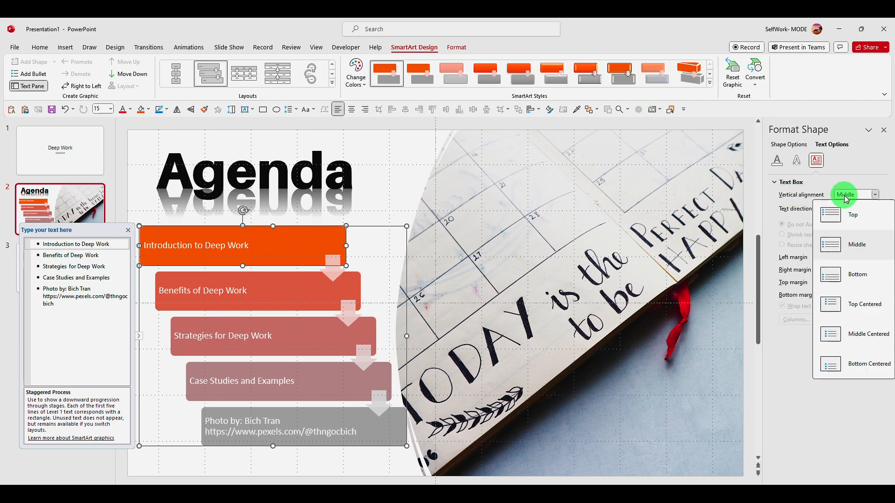
{"action": "left_click", "coordinate": [852, 215]}
{"action": "left_click", "coordinate": [856, 203]}
{"action": "left_click", "coordinate": [863, 244]}
{"action": "left_click", "coordinate": [857, 196]}
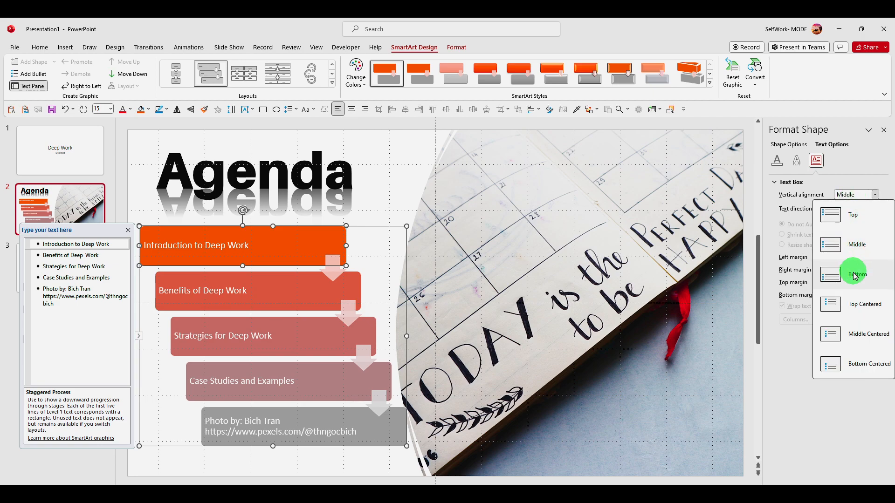
{"action": "left_click", "coordinate": [860, 304]}
{"action": "left_click", "coordinate": [854, 194]}
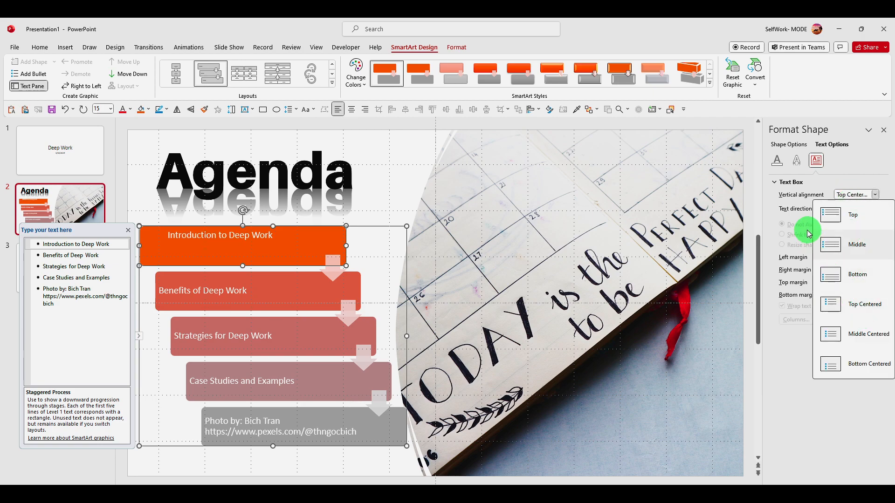
{"action": "left_click", "coordinate": [782, 198]}
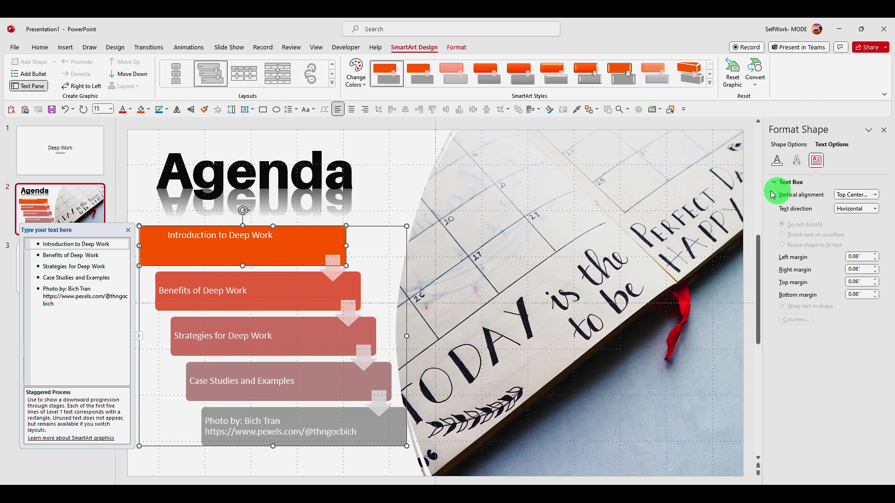
Step: Apply the tilted 3-D SmartArt style to the agenda list and move the graphic closer to the slide's middle
{"action": "left_click", "coordinate": [587, 74]}
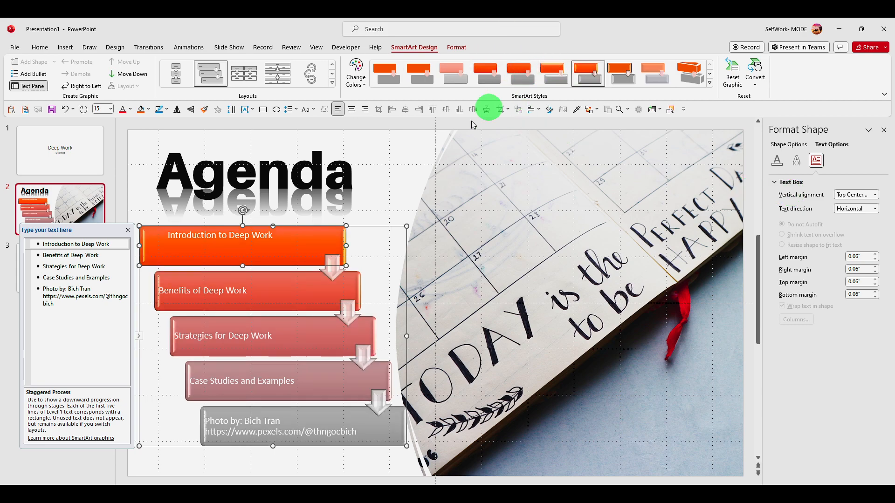
{"action": "left_click", "coordinate": [639, 85]}
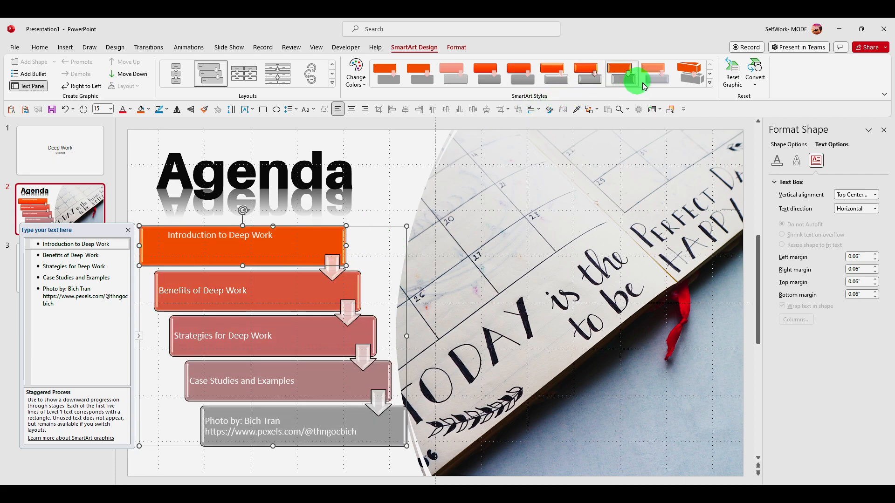
{"action": "left_click", "coordinate": [710, 83]}
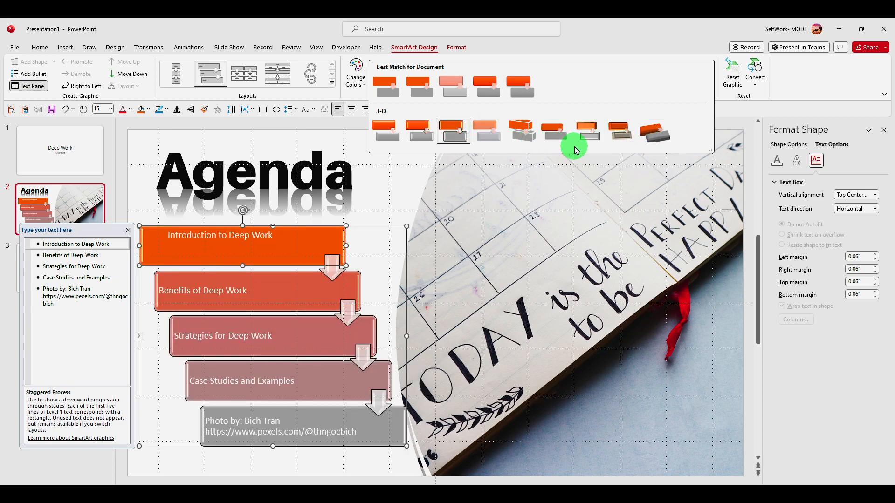
{"action": "left_click", "coordinate": [651, 135]}
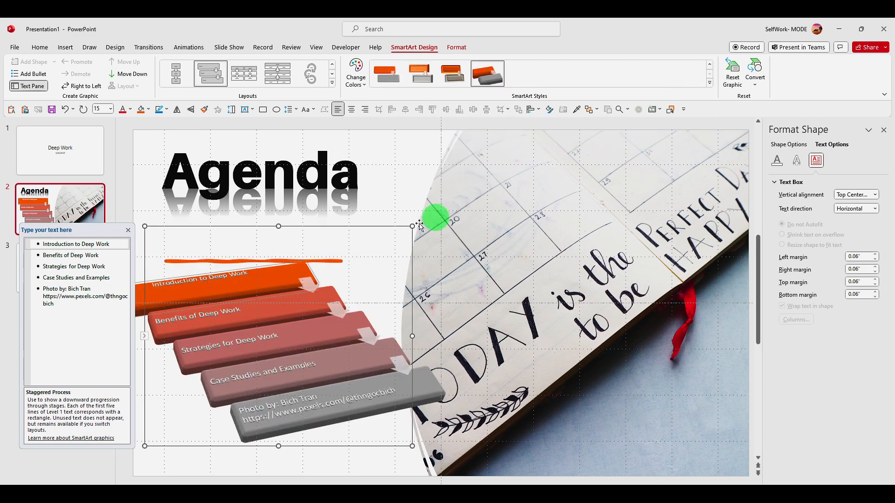
{"action": "left_click_drag", "start_coordinate": [292, 226], "coordinate": [359, 197]}
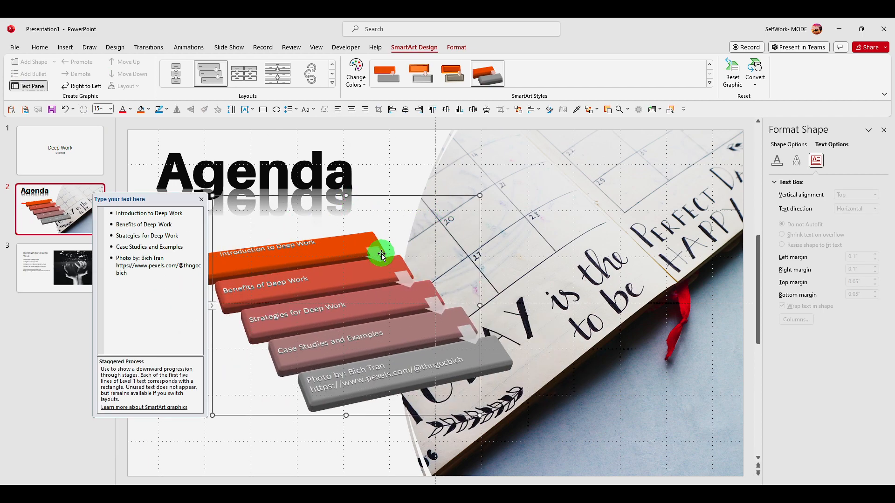
Step: Try a black text fill on the Benefits of Deep Work item and return it to white
{"action": "left_click", "coordinate": [153, 213]}
{"action": "triple_click", "coordinate": [153, 213]}
{"action": "triple_click", "coordinate": [151, 224]}
{"action": "double_click", "coordinate": [154, 247]}
{"action": "left_click", "coordinate": [219, 275]}
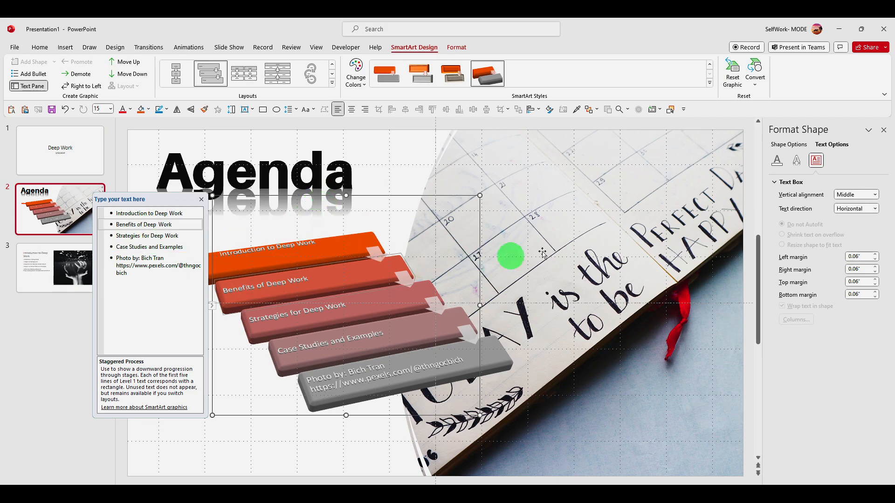
{"action": "left_click", "coordinate": [796, 160]}
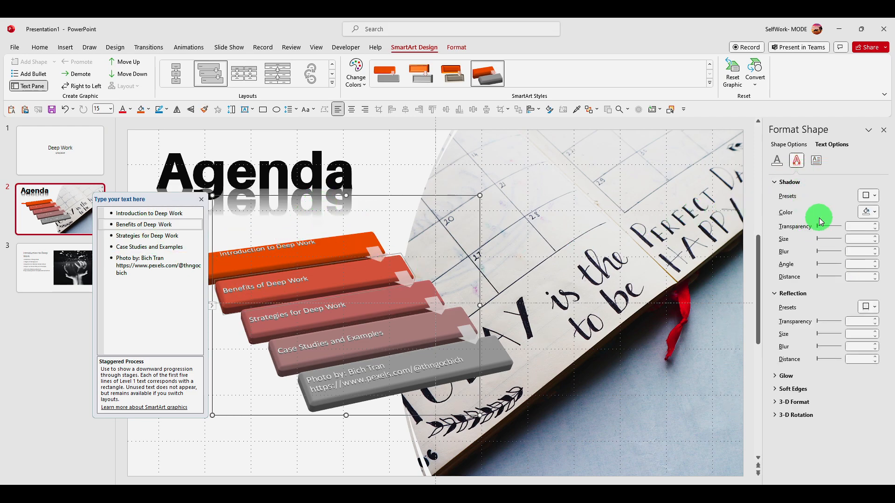
{"action": "left_click", "coordinate": [870, 199]}
{"action": "left_click", "coordinate": [778, 161]}
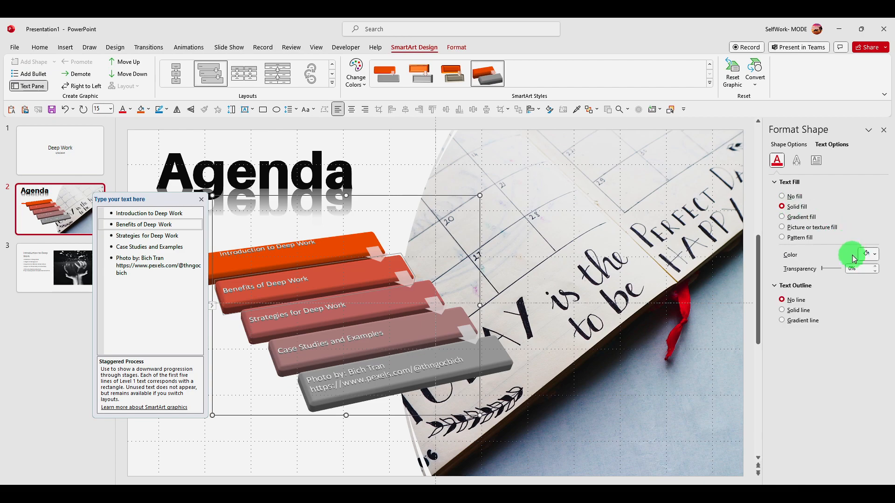
{"action": "left_click", "coordinate": [870, 254]}
{"action": "left_click", "coordinate": [828, 279]}
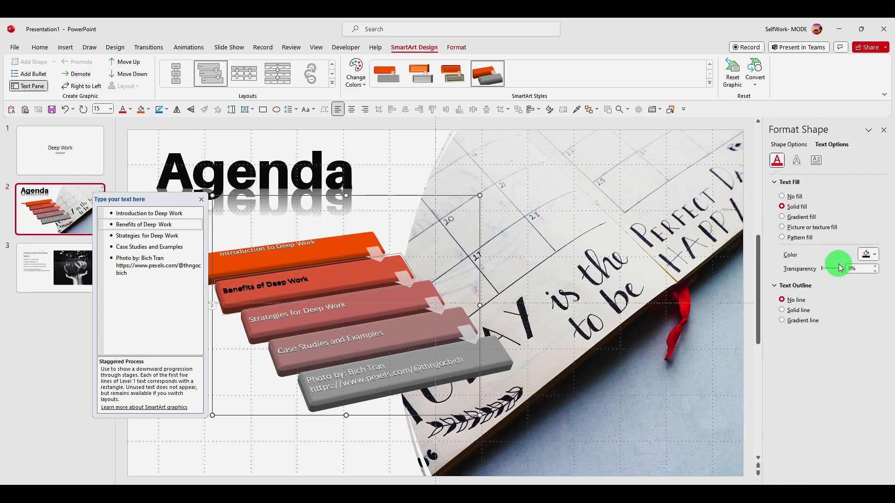
{"action": "left_click", "coordinate": [870, 254]}
{"action": "left_click", "coordinate": [819, 280]}
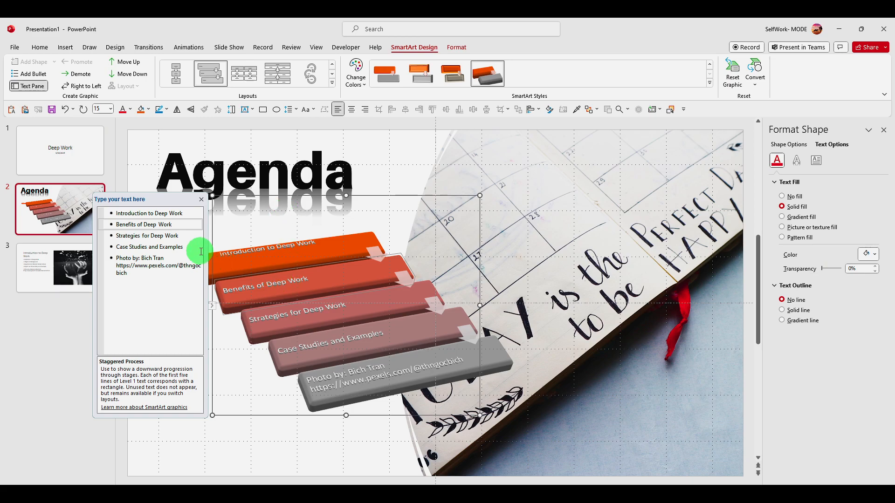
Step: Close the SmartArt text pane and add a new slide after the third slide
{"action": "left_click", "coordinate": [201, 199]}
{"action": "left_click", "coordinate": [66, 149]}
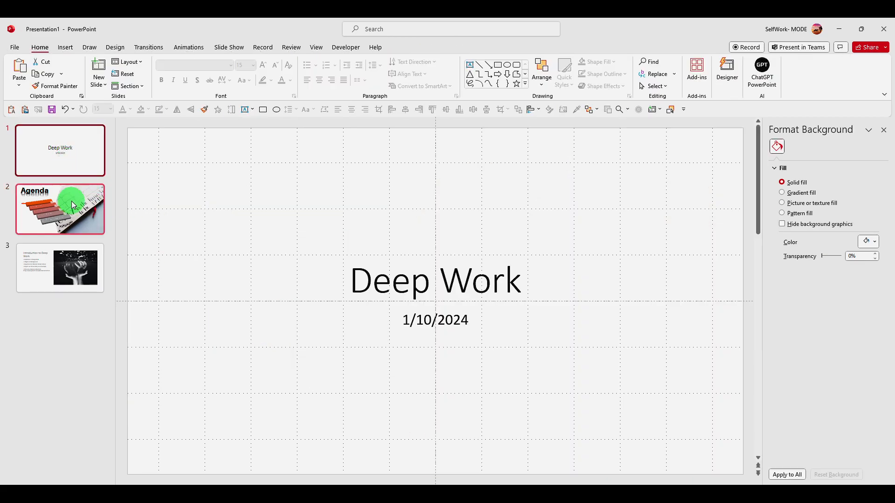
{"action": "right_click", "coordinate": [66, 315]}
{"action": "left_click", "coordinate": [92, 352]}
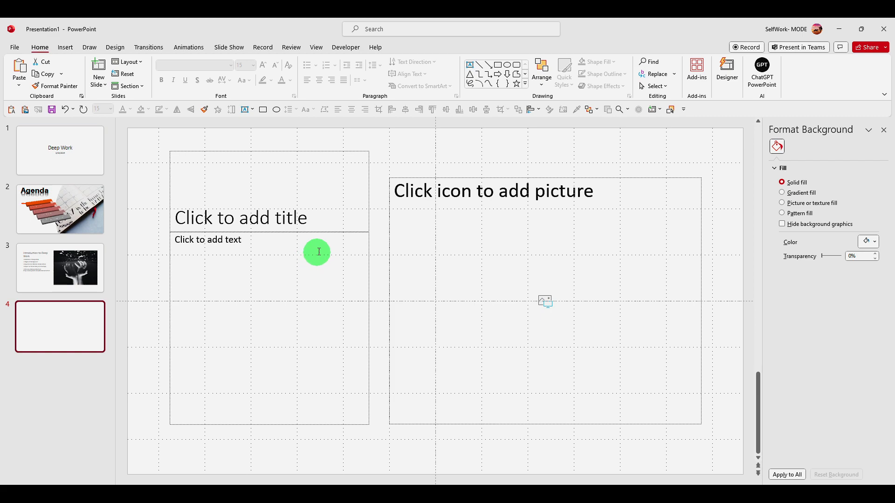
Step: Change the new fourth slide to the Blank layout
{"action": "left_click", "coordinate": [127, 62]}
{"action": "left_click", "coordinate": [141, 187]}
{"action": "right_click", "coordinate": [295, 196]}
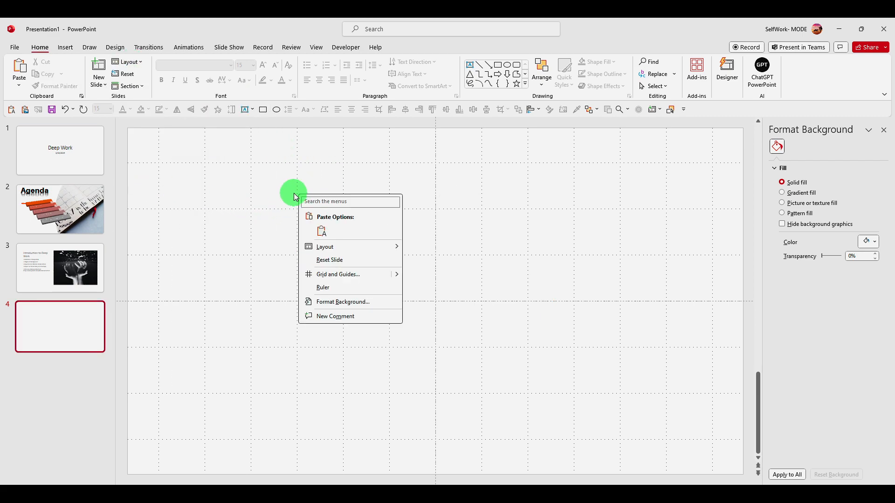
{"action": "left_click", "coordinate": [287, 187]}
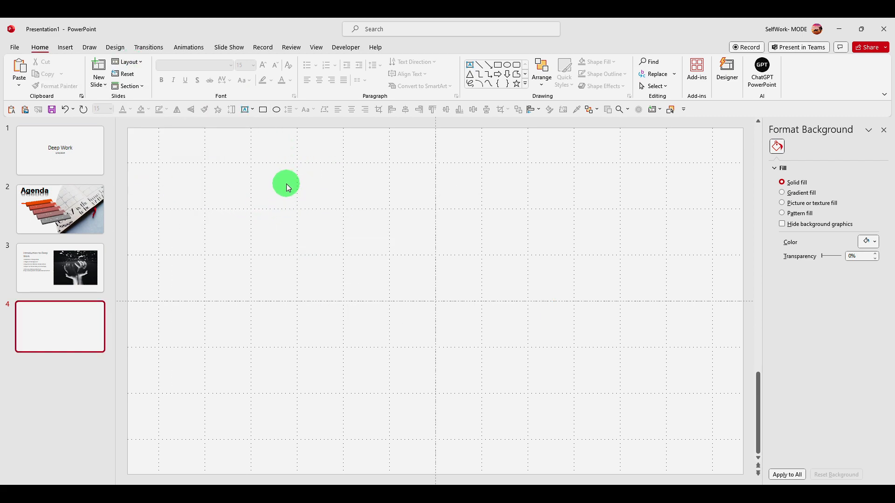
Step: Insert a text box on the blank slide and fill it with three paragraphs of placeholder text using the =lorem function
{"action": "left_click", "coordinate": [248, 109]}
{"action": "left_click", "coordinate": [269, 208]}
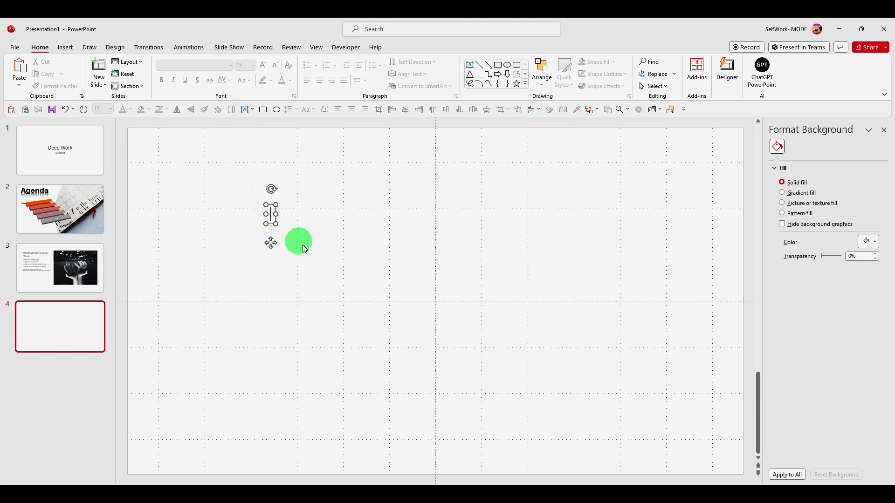
{"action": "left_click_drag", "start_coordinate": [278, 225], "coordinate": [380, 275]}
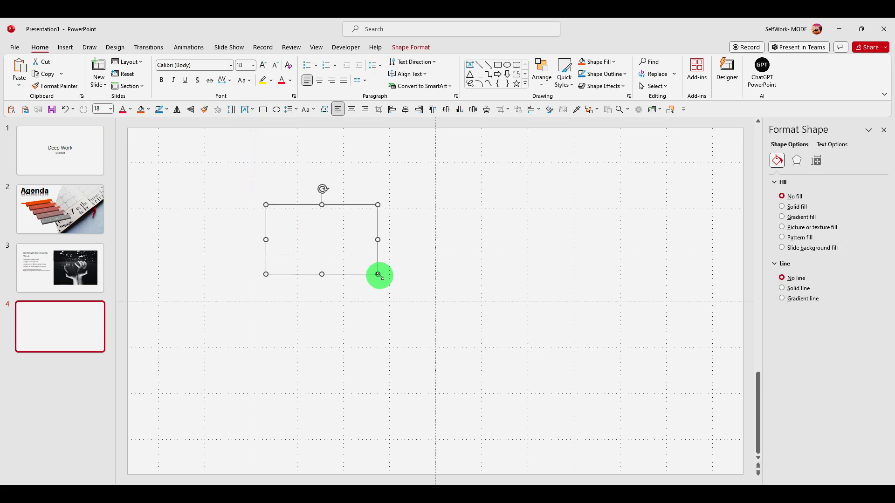
{"action": "type", "text": "=lorem(34"}
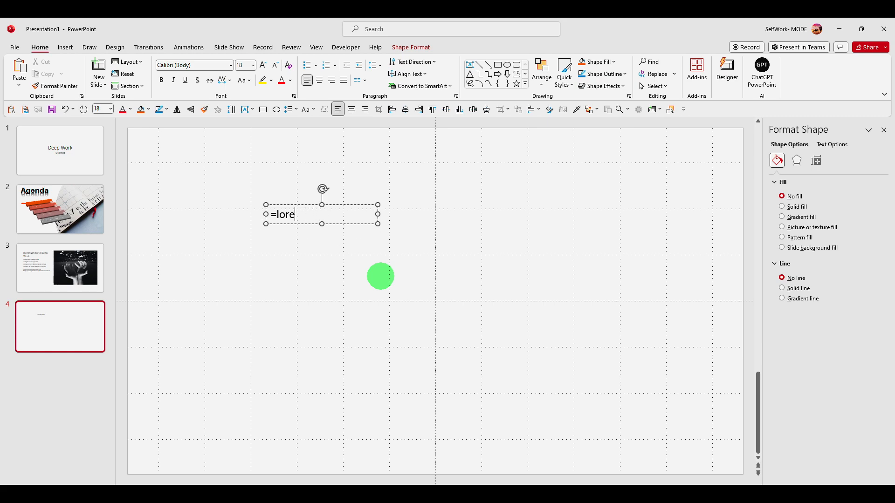
{"action": "key", "text": "Caps_Lock"}
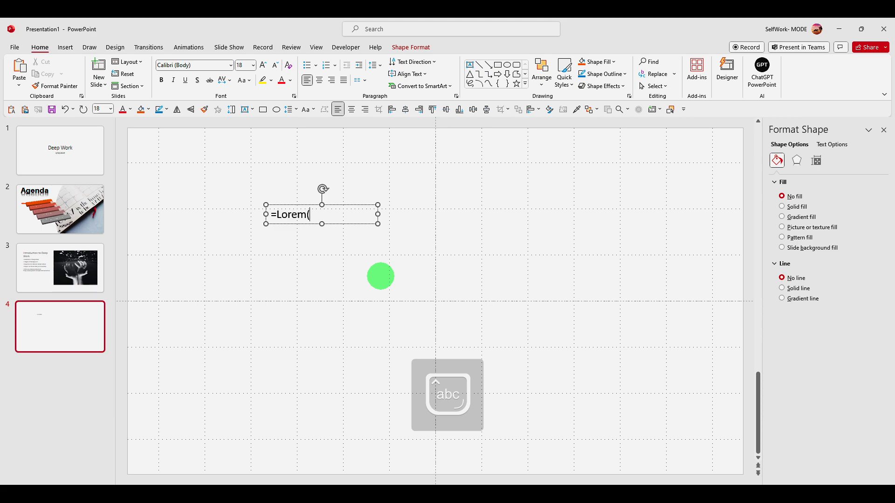
{"action": "type", "text": ")"}
{"action": "key", "text": "Return"}
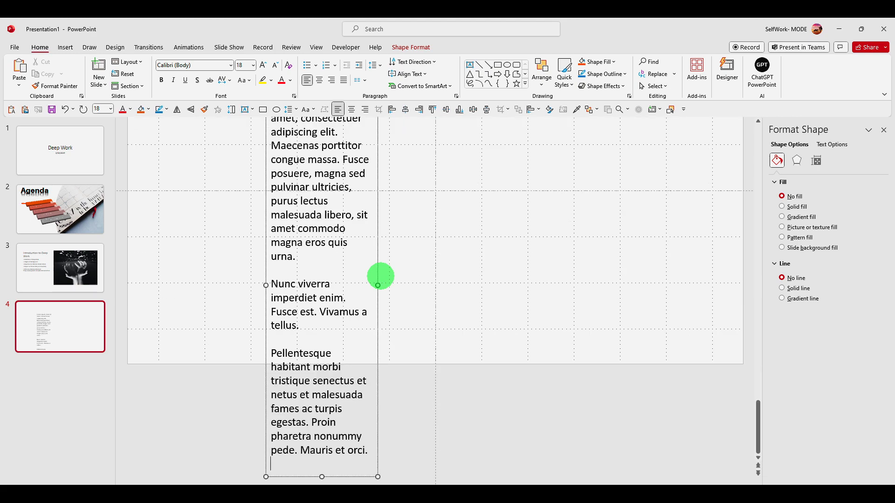
Step: Widen the lorem ipsum text box to about 7.25 inches so its paragraphs fit on the slide
{"action": "left_click_drag", "start_coordinate": [378, 288], "coordinate": [602, 285]}
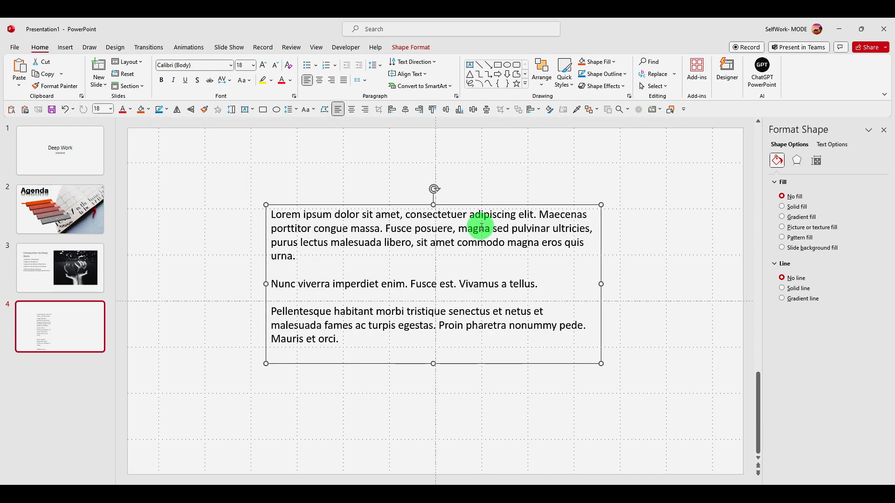
{"action": "scroll", "coordinate": [466, 233], "scroll_direction": "up", "scroll_amount": 4}
{"action": "left_click", "coordinate": [51, 321]}
{"action": "left_click", "coordinate": [371, 216]}
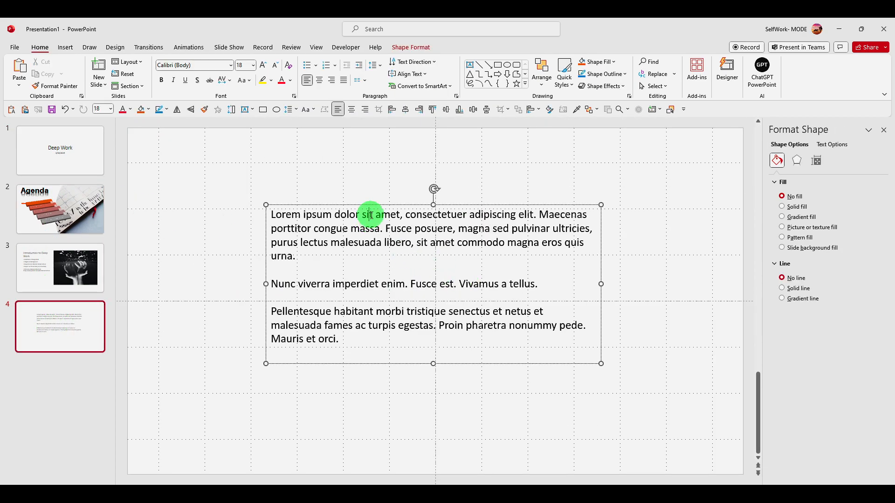
{"action": "right_click", "coordinate": [375, 205]}
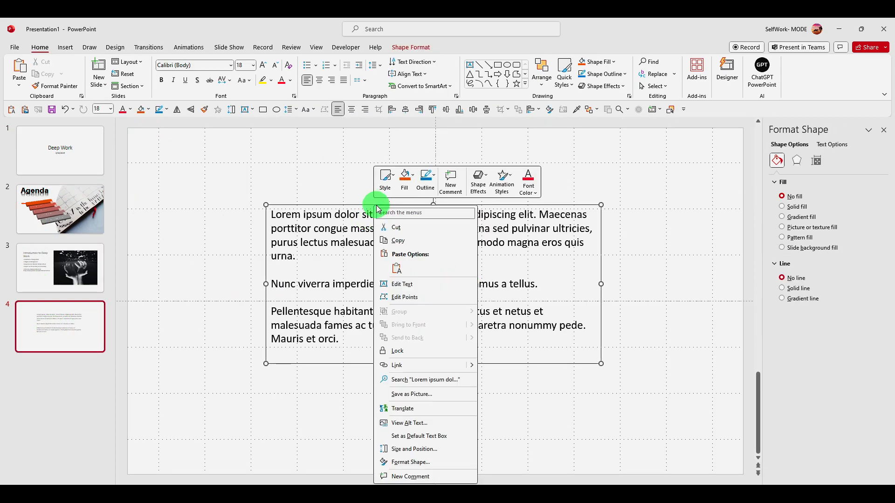
{"action": "left_click", "coordinate": [360, 206]}
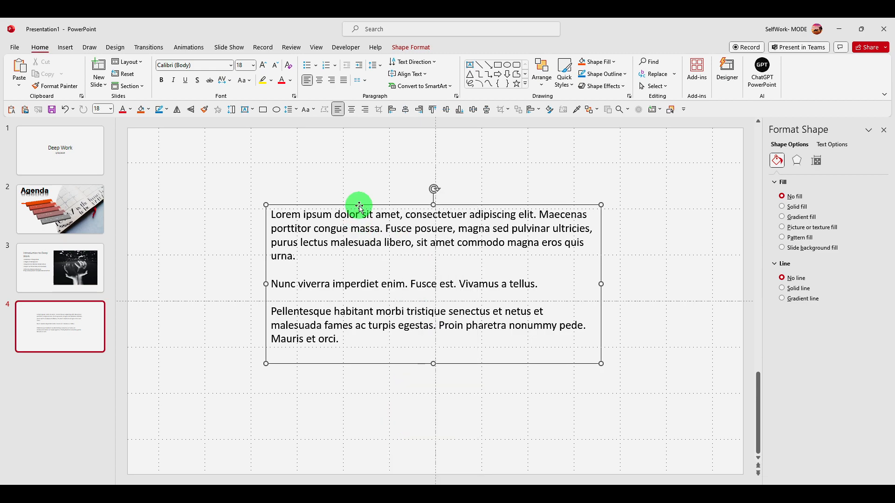
{"action": "right_click", "coordinate": [360, 204]}
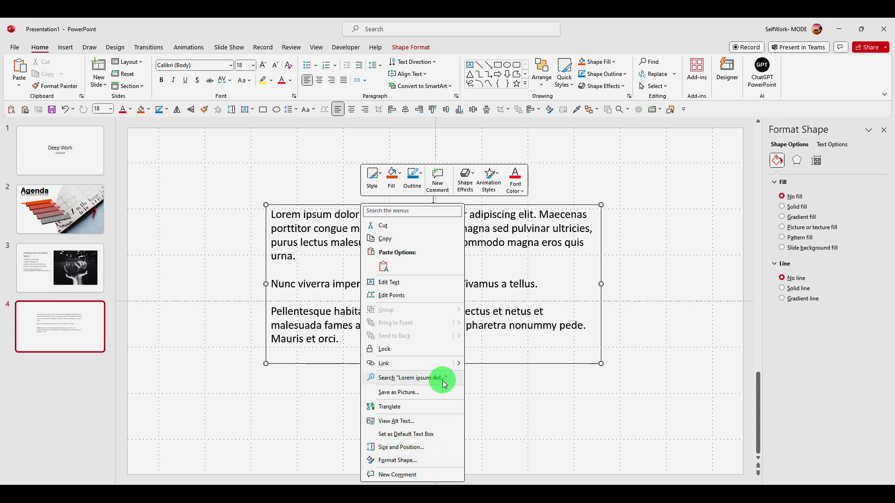
{"action": "mouse_move", "coordinate": [459, 366]}
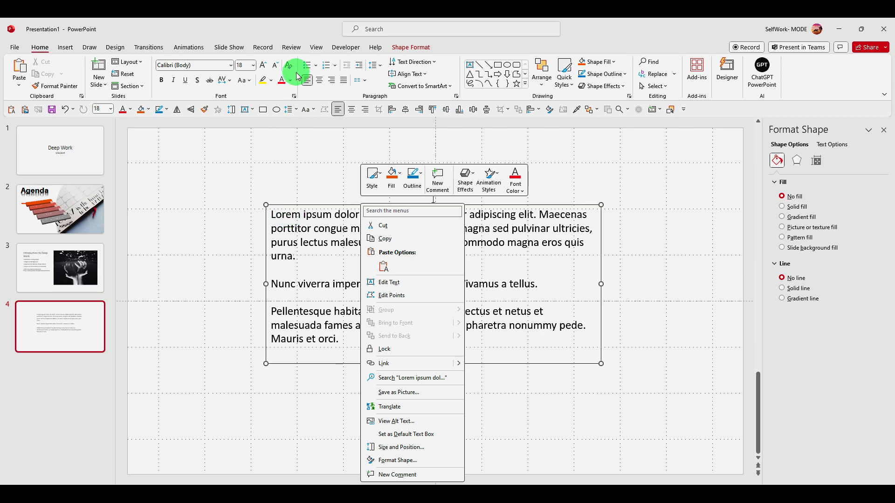
{"action": "left_click", "coordinate": [209, 47]}
{"action": "left_click", "coordinate": [65, 47]}
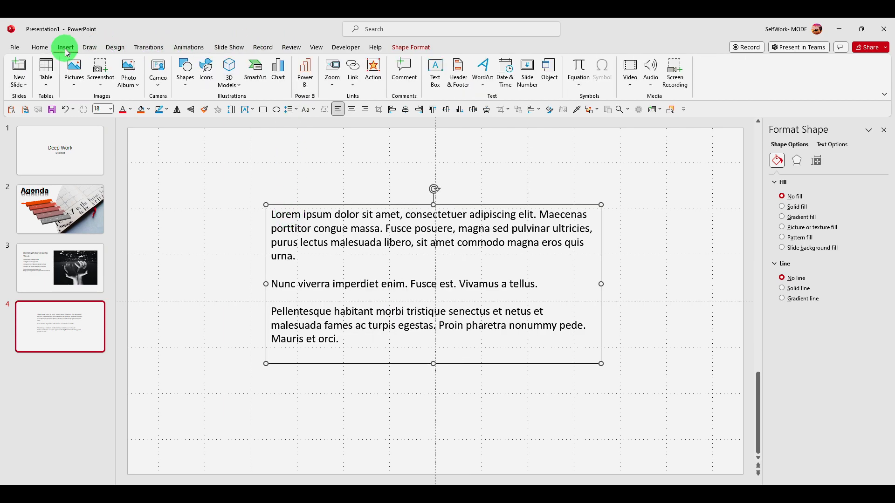
{"action": "left_click", "coordinate": [255, 70]}
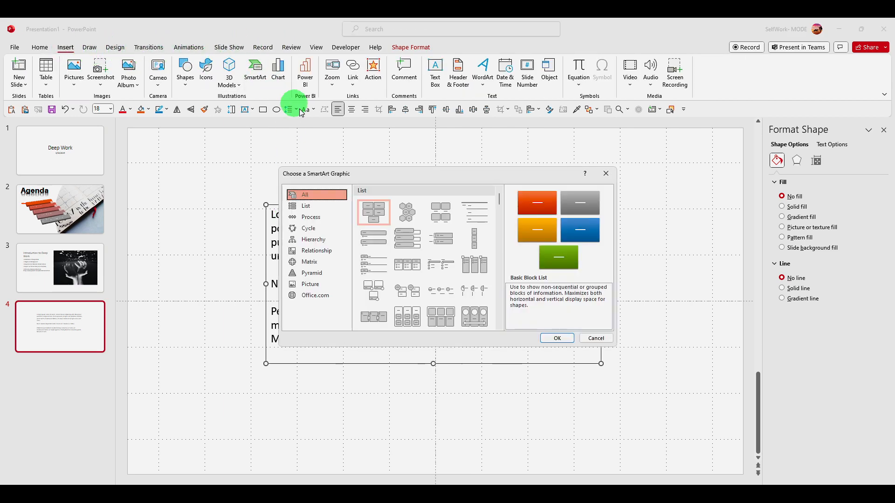
{"action": "left_click", "coordinate": [606, 173]}
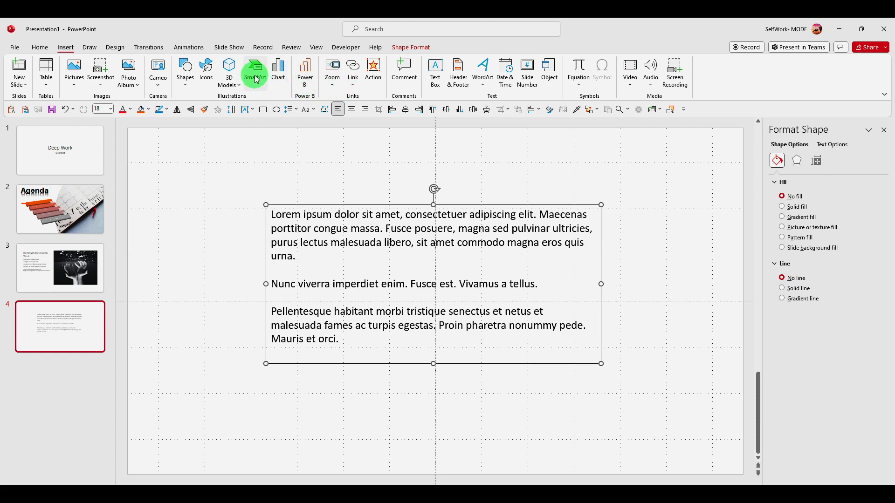
Step: Draw a rectangle about 11.08 inches wide and 5.42 inches high, and arrange it below the lorem ipsum text box
{"action": "left_click", "coordinate": [184, 83]}
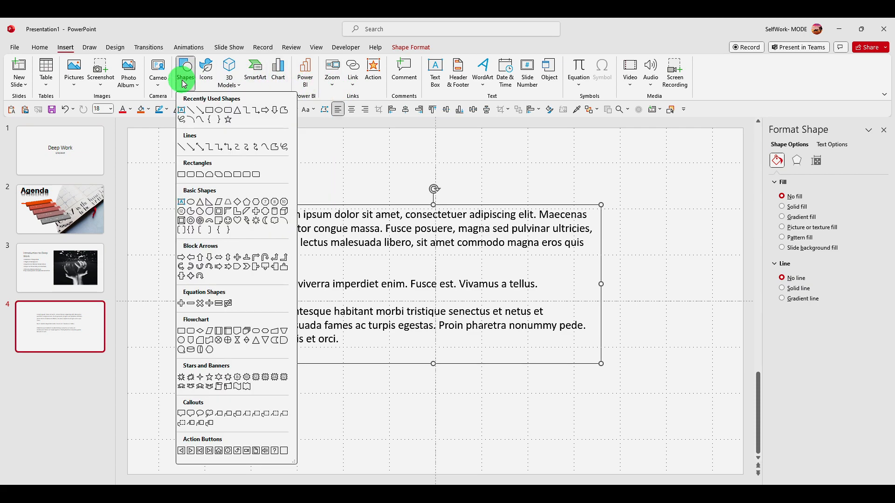
{"action": "left_click", "coordinate": [209, 110]}
{"action": "left_click_drag", "start_coordinate": [166, 166], "coordinate": [677, 415]}
{"action": "left_click_drag", "start_coordinate": [492, 170], "coordinate": [556, 306]}
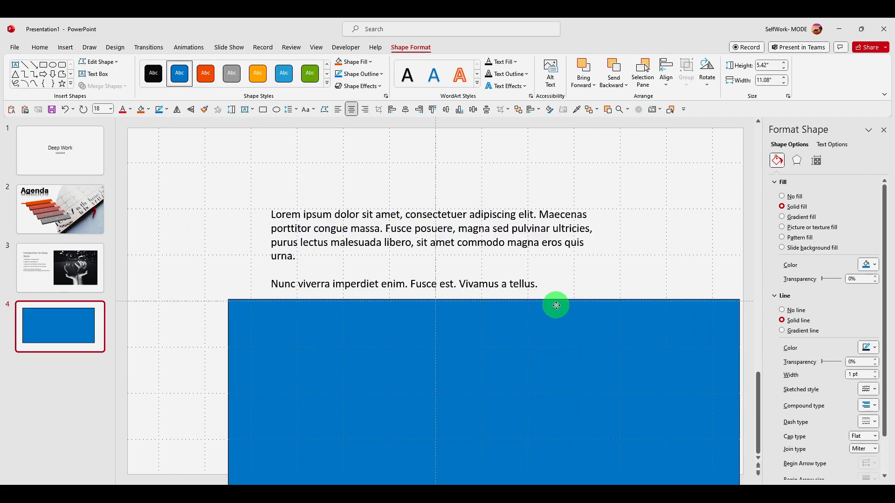
{"action": "left_click", "coordinate": [463, 222]}
{"action": "left_click_drag", "start_coordinate": [466, 189], "coordinate": [374, 128]}
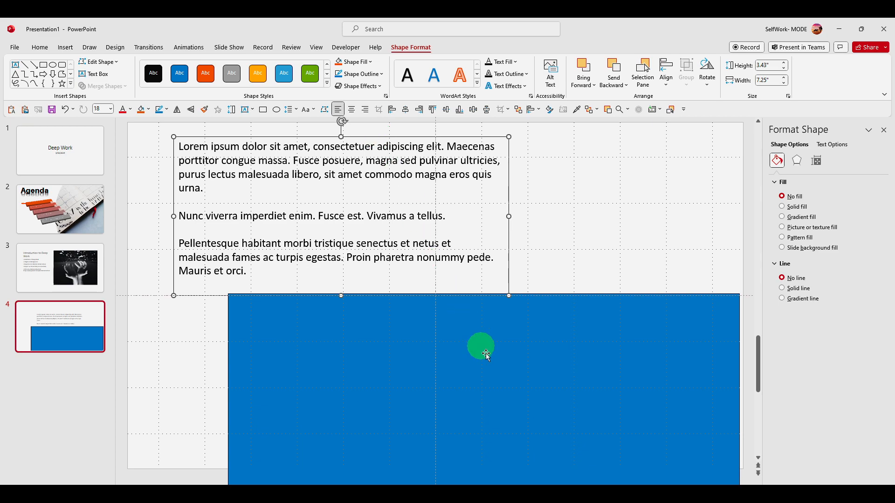
{"action": "left_click", "coordinate": [479, 342]}
Step: Copy all the text box's lorem ipsum text into the blue rectangle and move the rectangle up the slide
{"action": "double_click", "coordinate": [390, 160]}
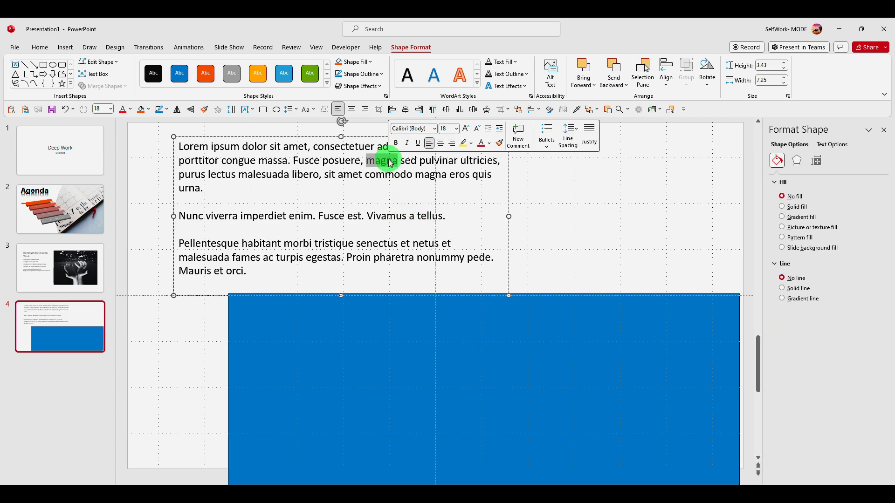
{"action": "key", "text": "ctrl+a"}
{"action": "key", "text": "ctrl+c"}
{"action": "left_click", "coordinate": [434, 374]}
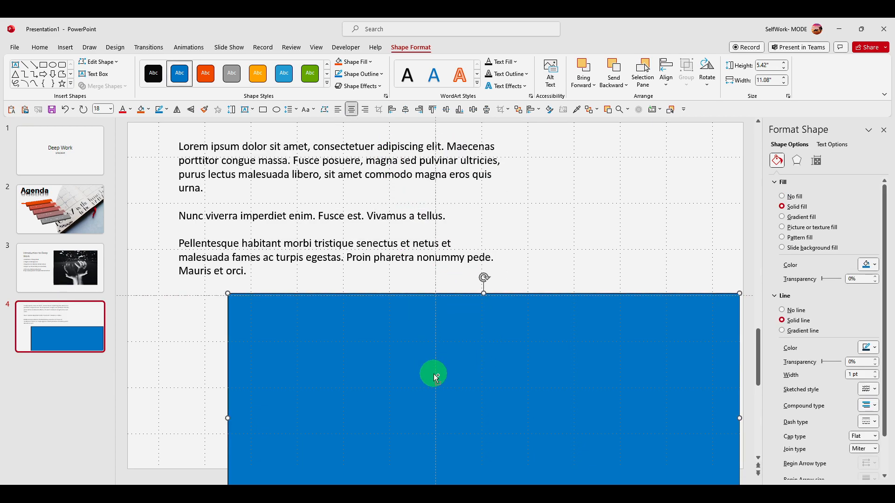
{"action": "key", "text": "ctrl+v"}
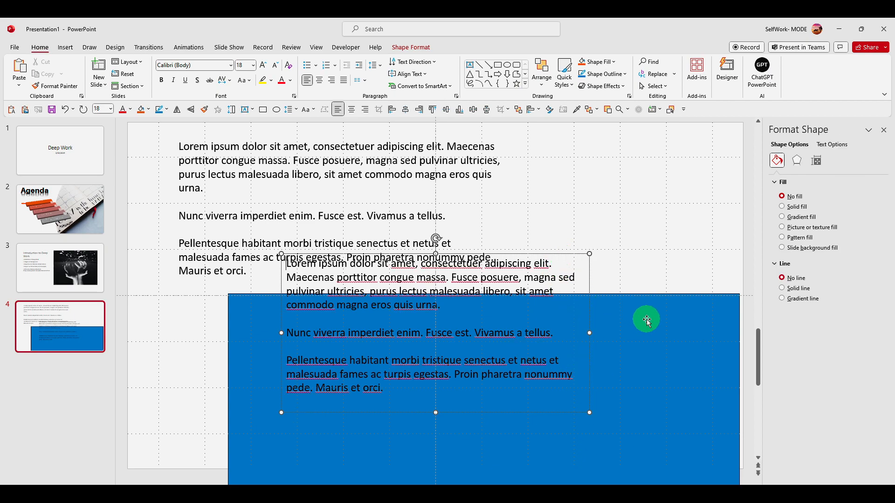
{"action": "left_click_drag", "start_coordinate": [648, 321], "coordinate": [539, 171]}
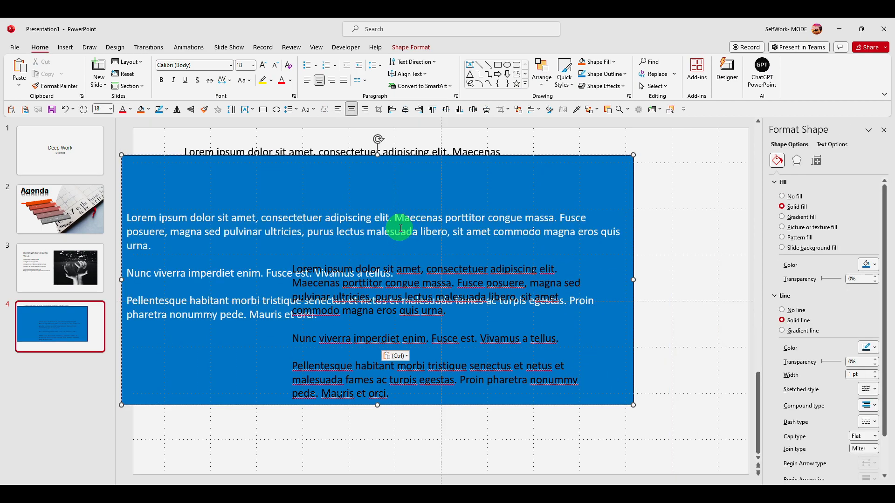
{"action": "double_click", "coordinate": [369, 218]}
Step: Delete the extra pasted text box overlapping the blue rectangle and move the rectangle toward the slide's middle
{"action": "left_click", "coordinate": [463, 311]}
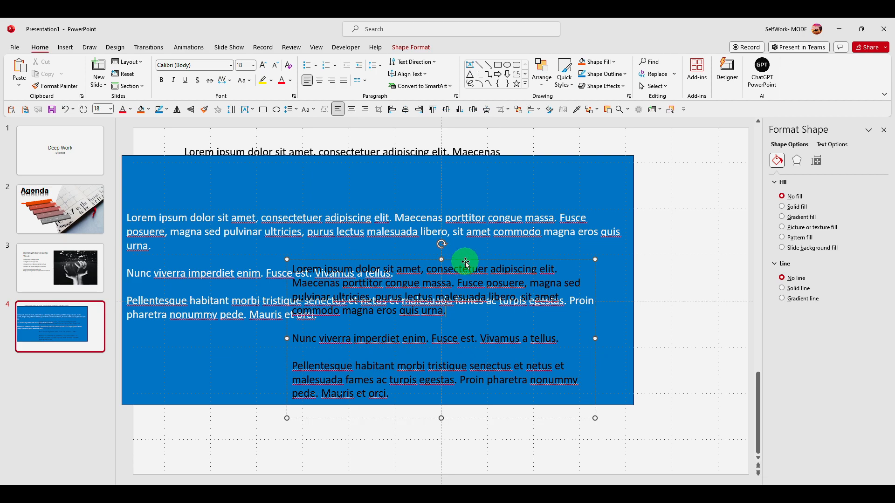
{"action": "key", "text": "Delete"}
{"action": "left_click", "coordinate": [436, 160]}
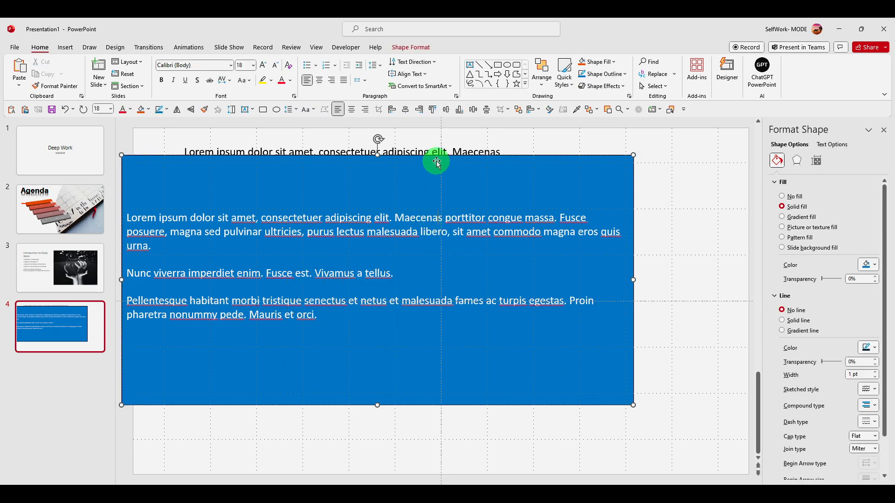
{"action": "left_click_drag", "start_coordinate": [436, 160], "coordinate": [483, 190]}
Step: Try a solid line outline on the rectangle's text and set the text outline back to No line
{"action": "left_click", "coordinate": [833, 145]}
{"action": "left_click", "coordinate": [793, 182]}
{"action": "left_click", "coordinate": [868, 255]}
{"action": "left_click", "coordinate": [867, 256]}
{"action": "left_click", "coordinate": [798, 310]}
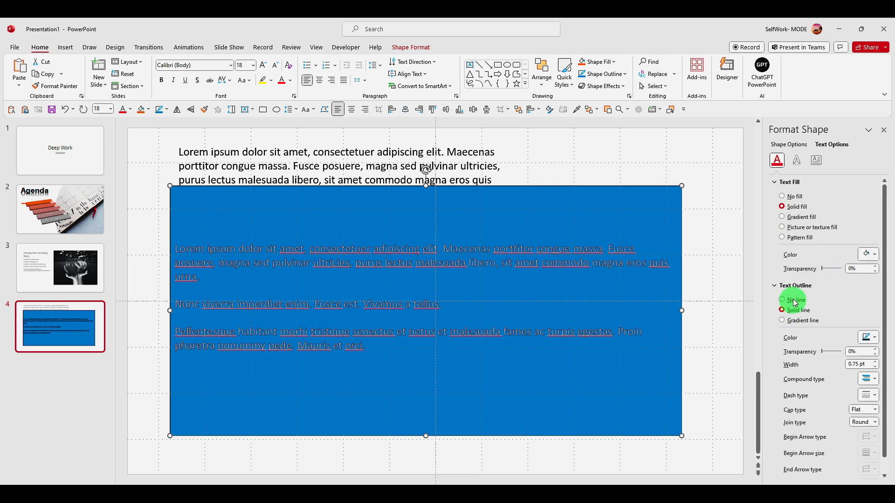
{"action": "left_click", "coordinate": [796, 301]}
Step: Try the Bottom vertical alignment on the rectangle's text and return it to Middle
{"action": "left_click", "coordinate": [816, 160]}
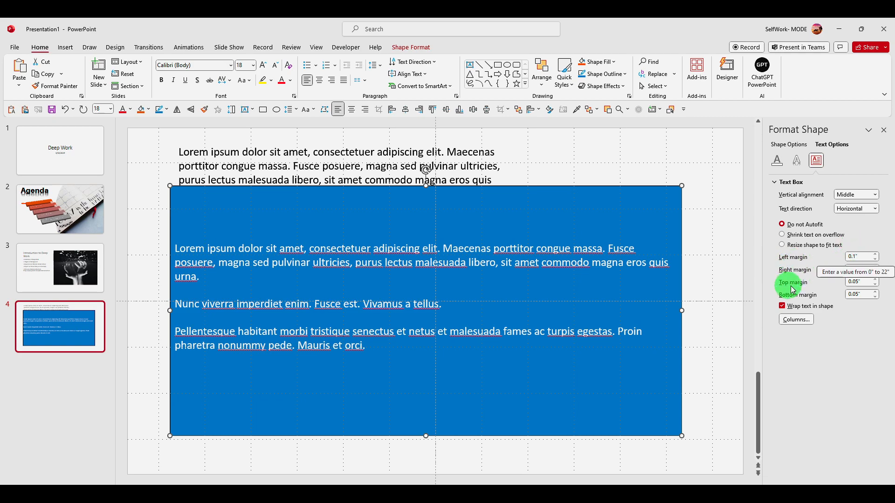
{"action": "left_click", "coordinate": [858, 195]}
{"action": "left_click", "coordinate": [854, 275]}
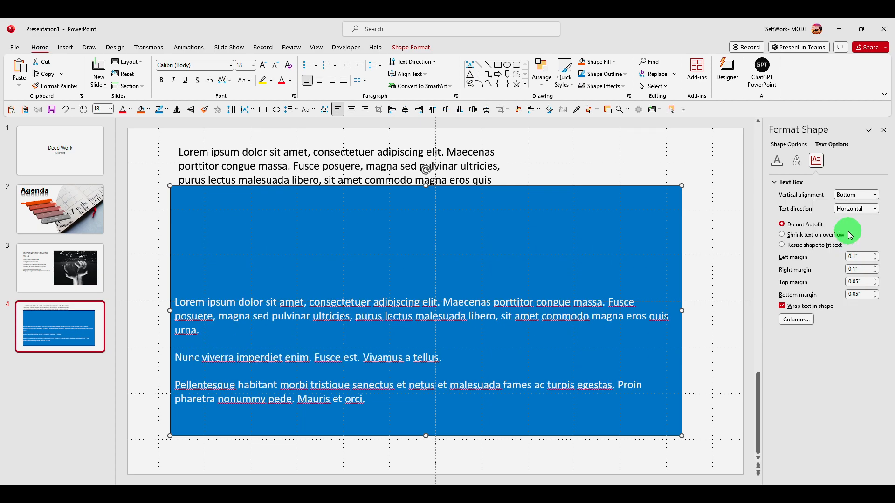
{"action": "left_click", "coordinate": [855, 195]}
{"action": "left_click", "coordinate": [858, 244]}
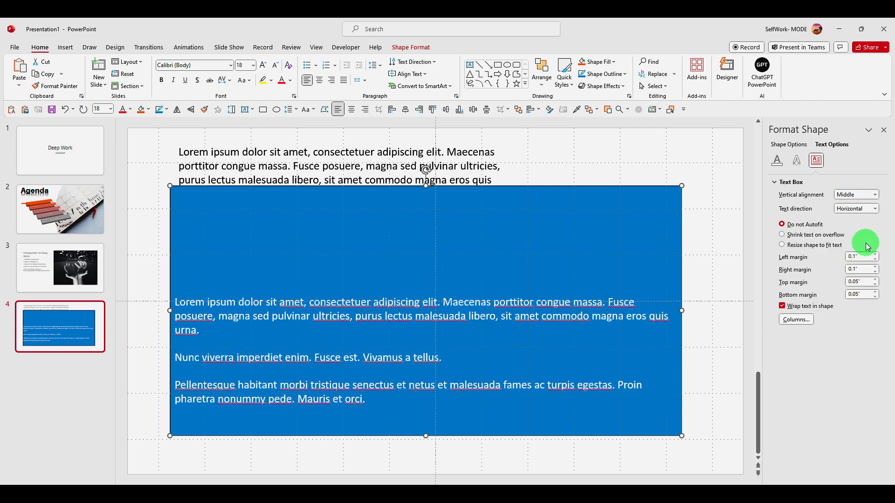
{"action": "left_click", "coordinate": [852, 184]}
{"action": "left_click", "coordinate": [795, 184]}
Step: Center the blue rectangle horizontally on the slide and send it to the back
{"action": "left_click_drag", "start_coordinate": [565, 196], "coordinate": [576, 219]}
{"action": "right_click", "coordinate": [536, 212]}
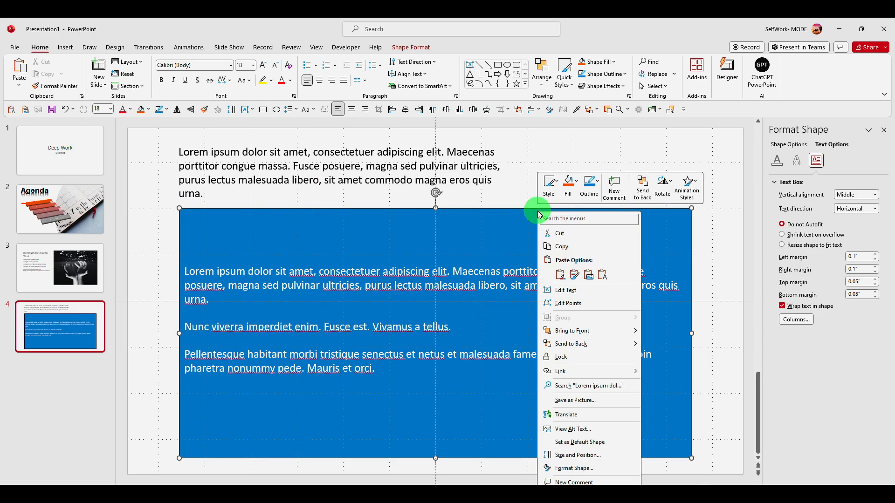
{"action": "left_click", "coordinate": [499, 234]}
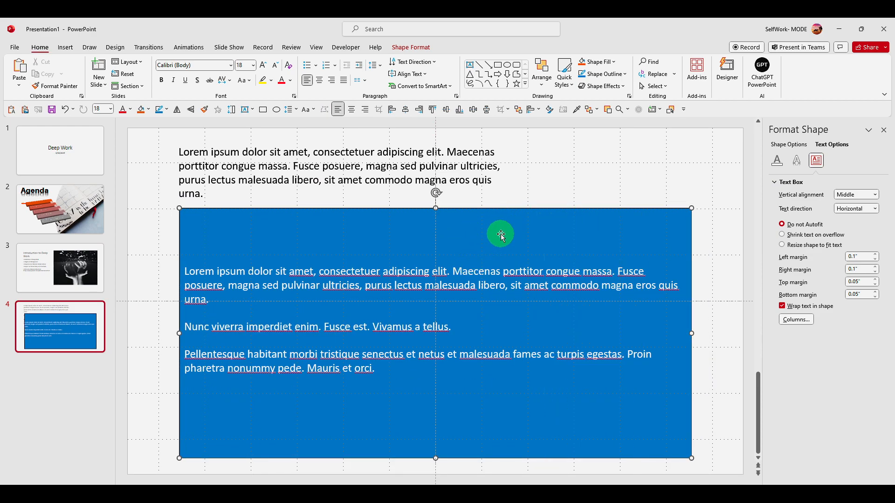
{"action": "right_click", "coordinate": [536, 210]}
{"action": "left_click", "coordinate": [519, 208]}
{"action": "right_click", "coordinate": [522, 215]}
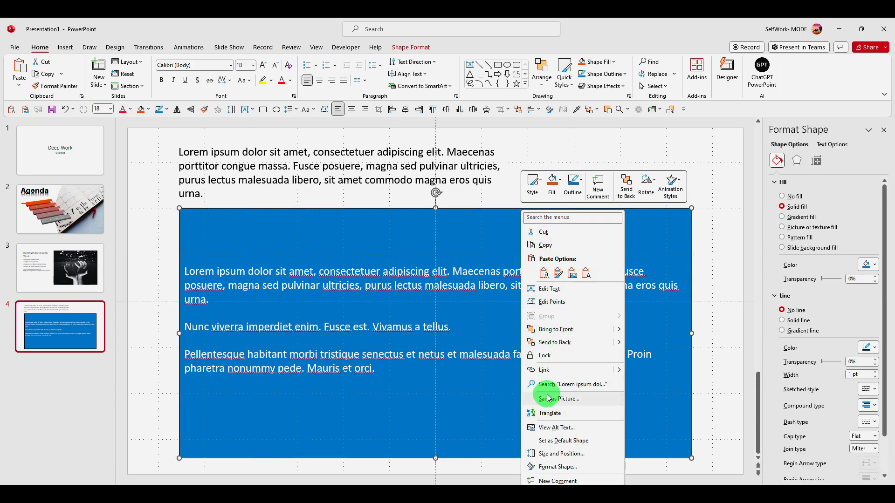
{"action": "left_click", "coordinate": [567, 340]}
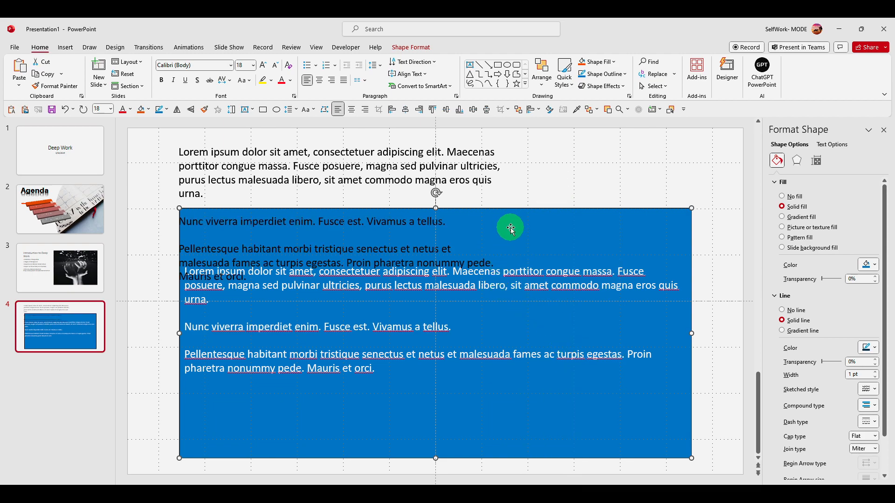
Step: Delete the original lorem ipsum text box that overlaps the blue rectangle
{"action": "left_click", "coordinate": [463, 171]}
{"action": "left_click_drag", "start_coordinate": [461, 149], "coordinate": [441, 168]}
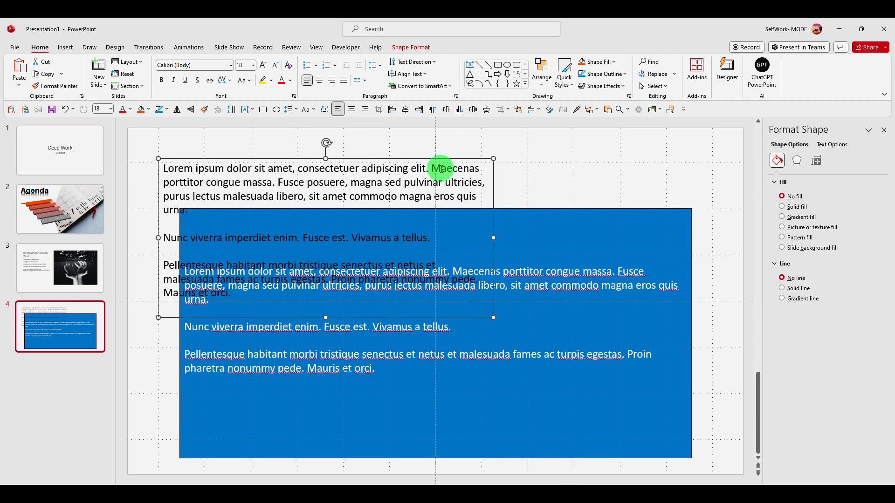
{"action": "key", "text": "Delete"}
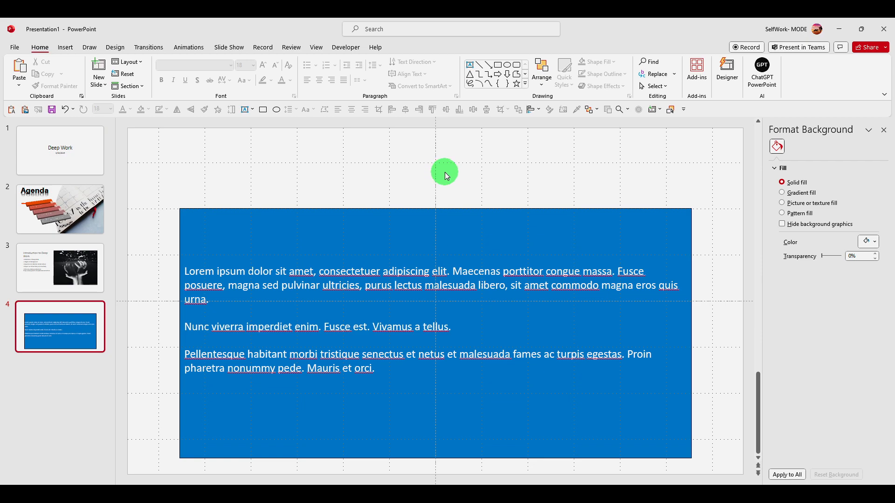
Step: Convert all the text in the blue rectangle into a Vertical Picture Accent List SmartArt
{"action": "left_click", "coordinate": [443, 266]}
{"action": "key", "text": "ctrl+a"}
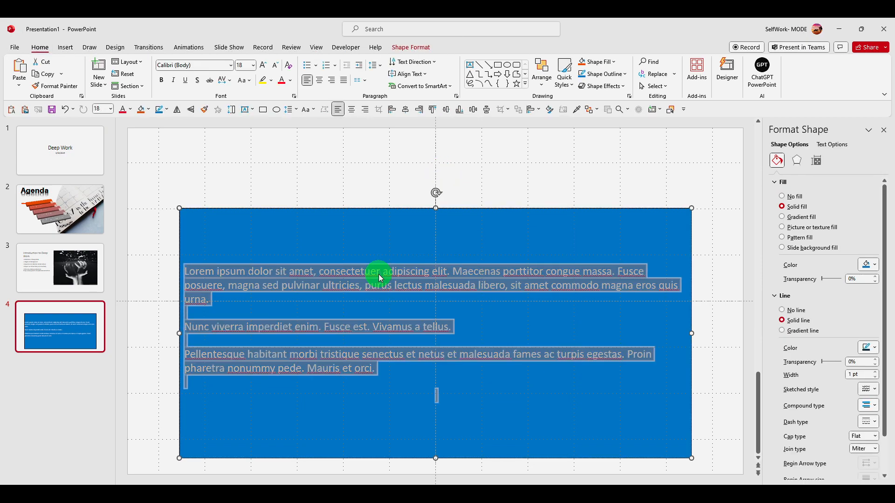
{"action": "right_click", "coordinate": [380, 278]}
{"action": "mouse_move", "coordinate": [411, 378]}
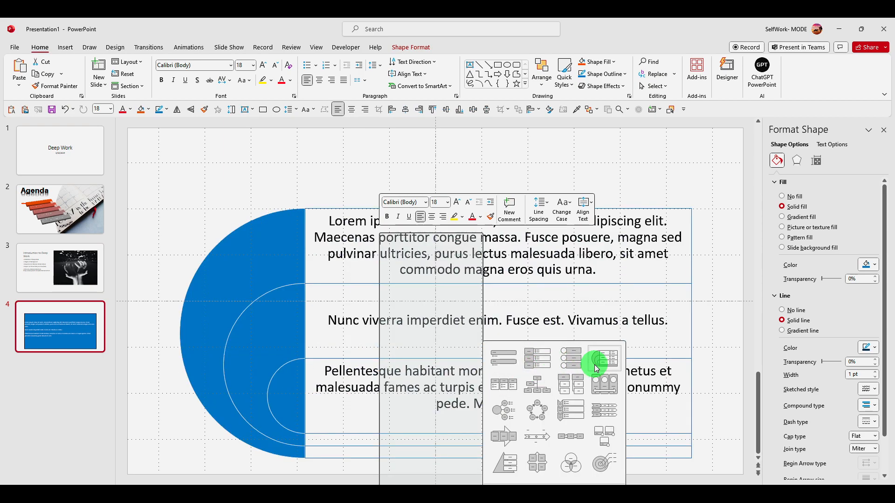
{"action": "left_click", "coordinate": [565, 367]}
Step: Fill the first picture circle of the SmartArt with a brown woven texture
{"action": "left_click", "coordinate": [273, 250]}
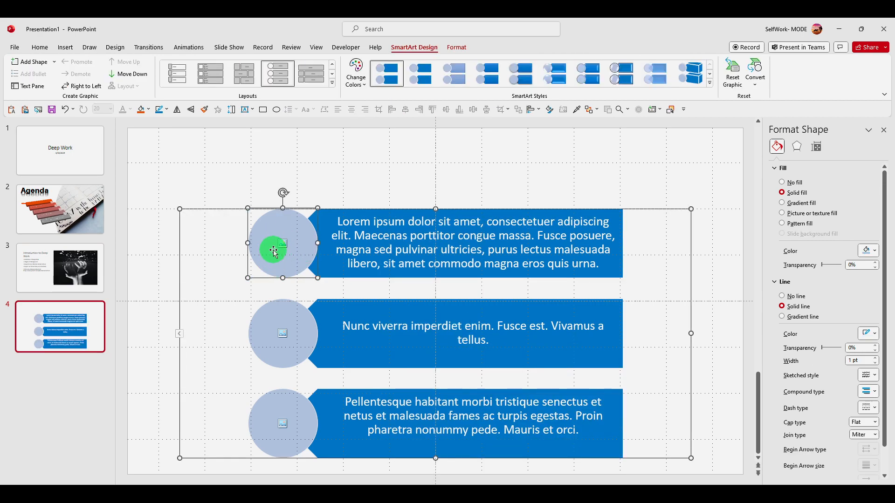
{"action": "left_click", "coordinate": [285, 327]}
{"action": "left_click", "coordinate": [277, 237]}
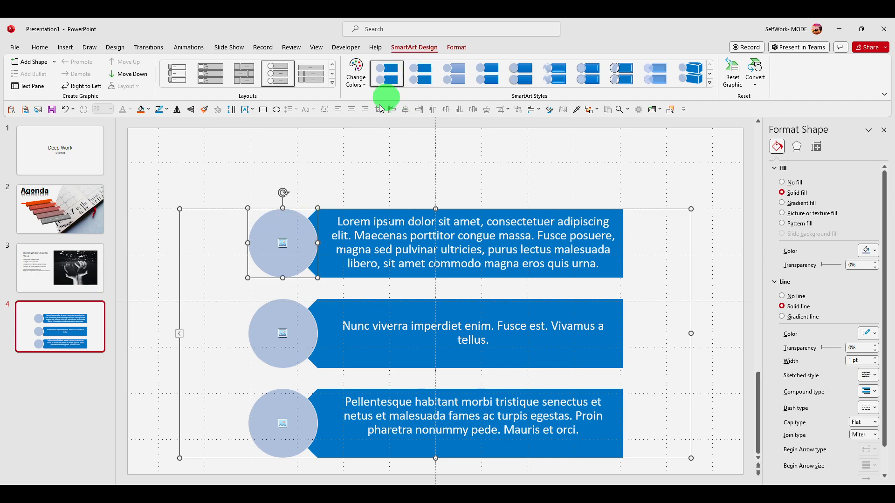
{"action": "left_click", "coordinate": [813, 218]}
{"action": "left_click", "coordinate": [867, 277]}
{"action": "left_click", "coordinate": [828, 298]}
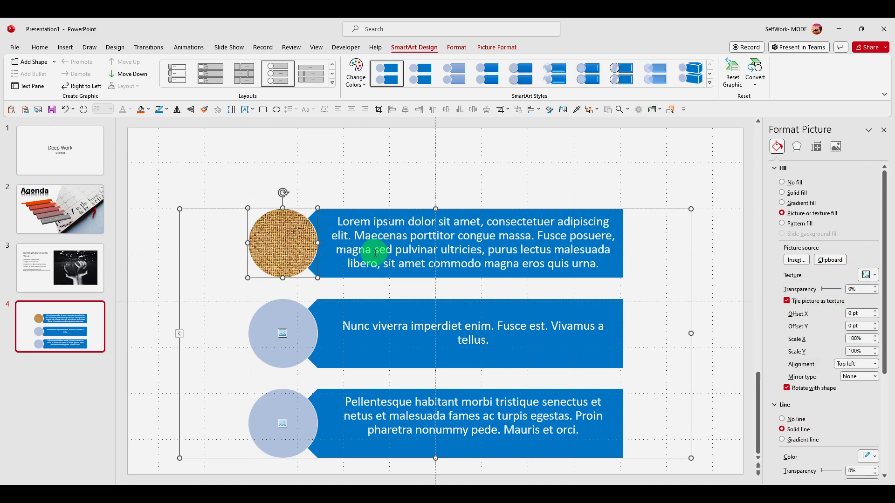
Step: Convert the whole SmartArt graphic back to plain bulleted text
{"action": "left_click", "coordinate": [356, 210]}
{"action": "right_click", "coordinate": [360, 213]}
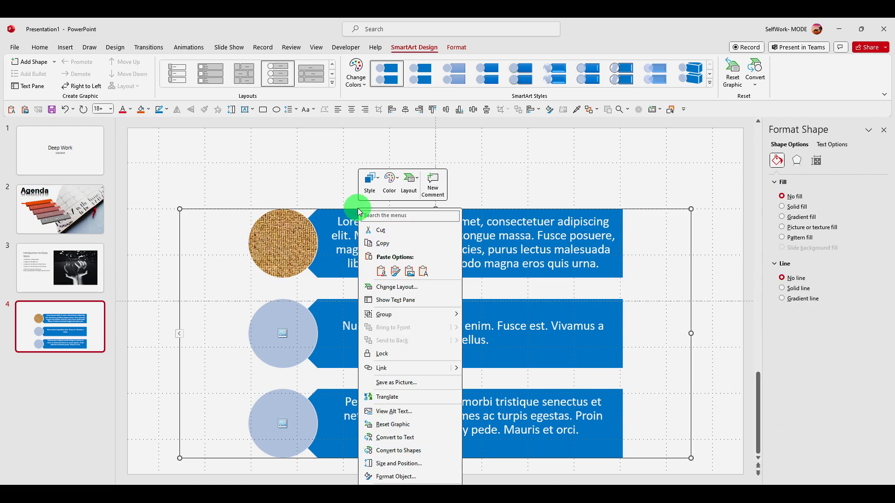
{"action": "left_click", "coordinate": [415, 436]}
Step: Convert all the bulleted text into a three-circle Venn SmartArt and enlarge the graphic evenly around its center
{"action": "right_click", "coordinate": [366, 211]}
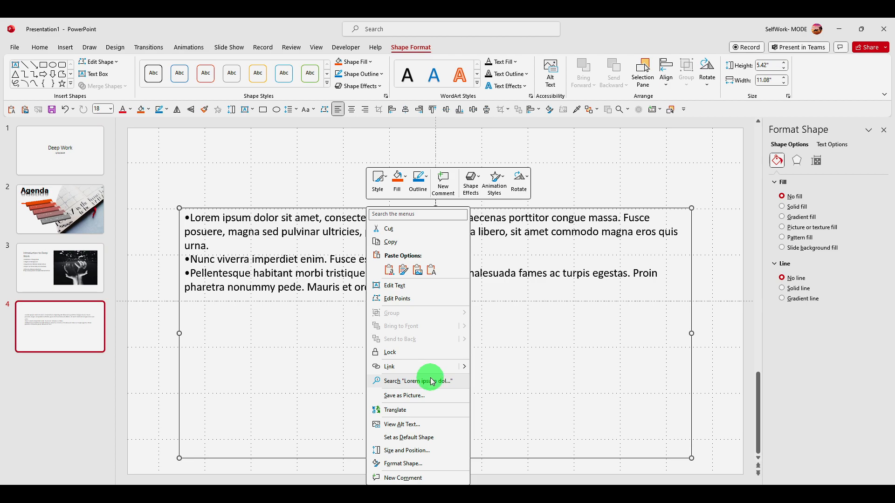
{"action": "left_click", "coordinate": [330, 264]}
{"action": "left_click", "coordinate": [335, 223]}
{"action": "key", "text": "ctrl+a"}
{"action": "right_click", "coordinate": [335, 208]}
{"action": "left_click", "coordinate": [327, 221]}
{"action": "double_click", "coordinate": [328, 221]}
{"action": "key", "text": "ctrl+a"}
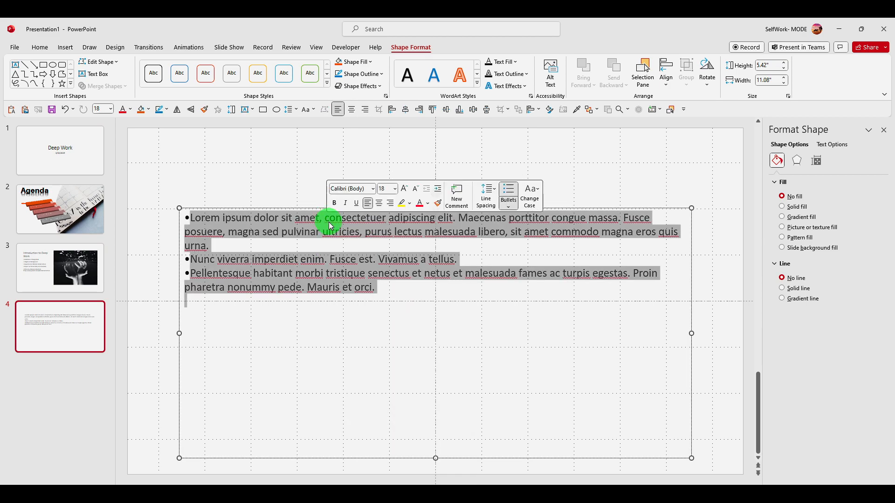
{"action": "right_click", "coordinate": [330, 225]}
{"action": "mouse_move", "coordinate": [422, 368]}
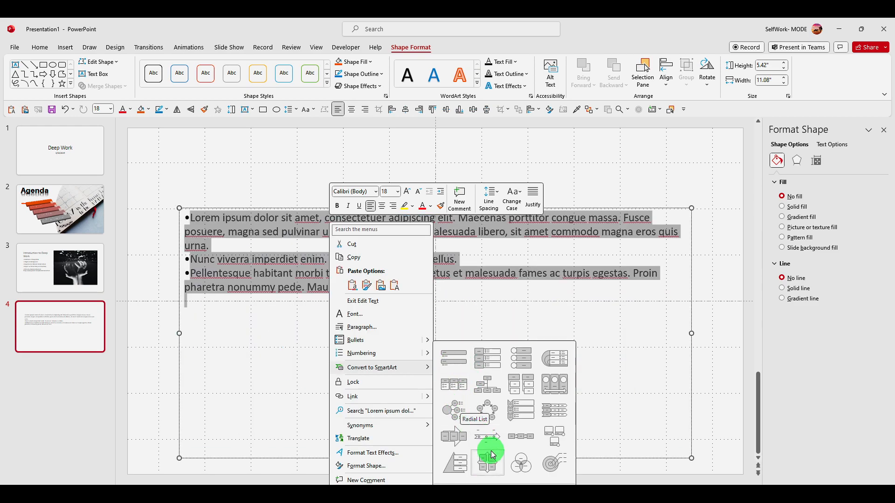
{"action": "left_click", "coordinate": [519, 464]}
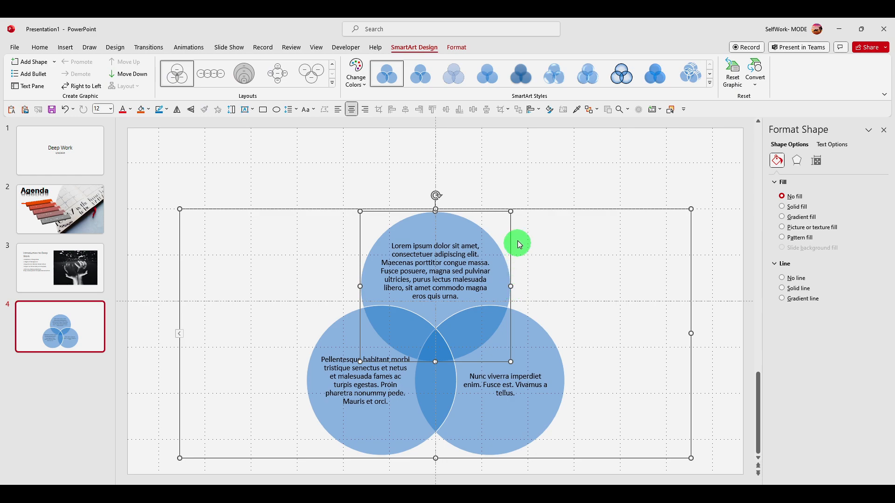
{"action": "left_click_drag", "start_coordinate": [180, 210], "coordinate": [135, 126]}
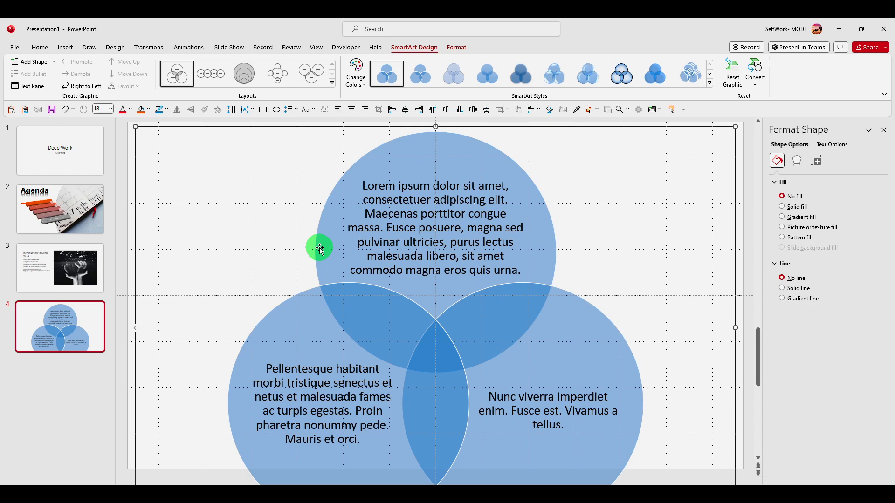
{"action": "left_click", "coordinate": [400, 227]}
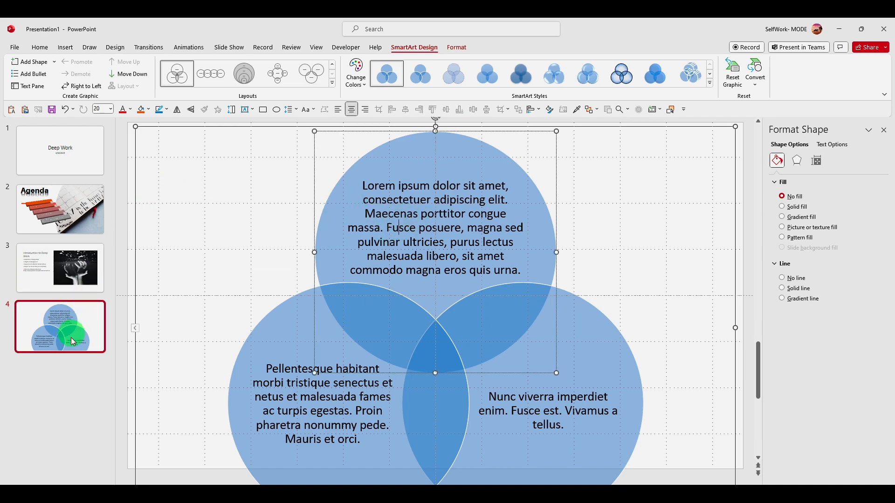
Step: Add a blank fifth slide after slide 4 and draw a large blue circle in its upper middle
{"action": "right_click", "coordinate": [60, 401]}
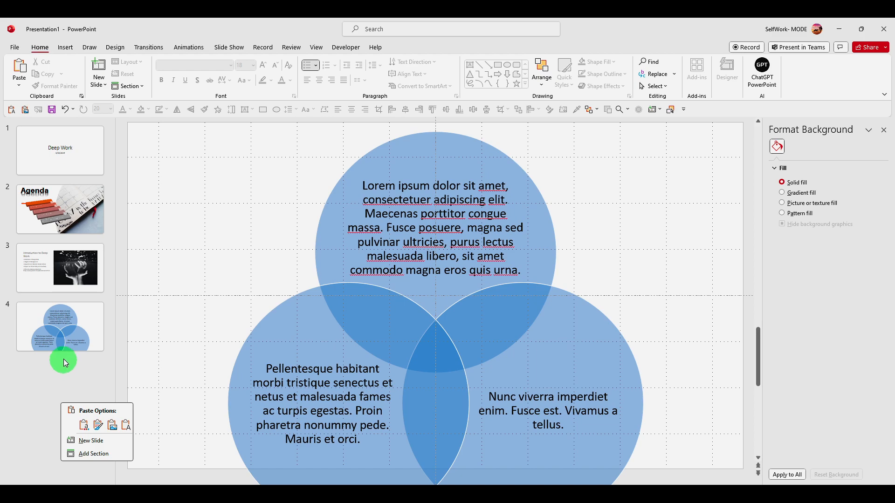
{"action": "left_click", "coordinate": [89, 441]}
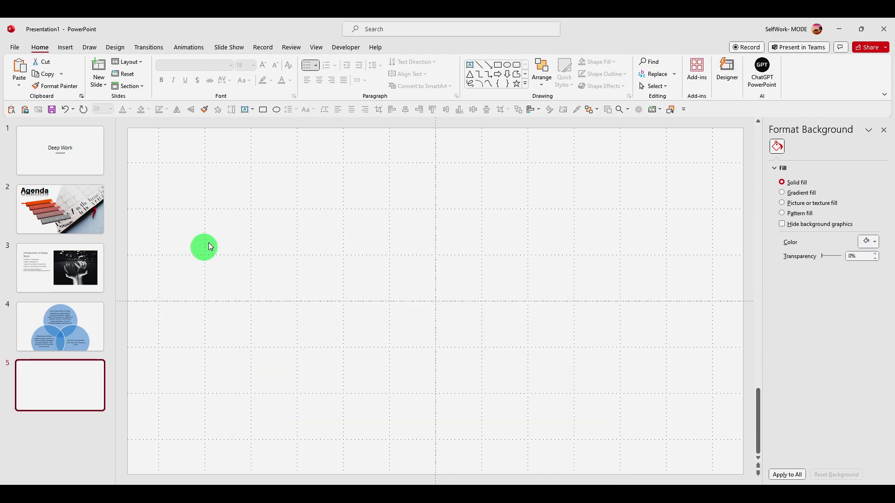
{"action": "left_click", "coordinate": [277, 110]}
{"action": "left_click", "coordinate": [263, 109]}
{"action": "left_click", "coordinate": [279, 110]}
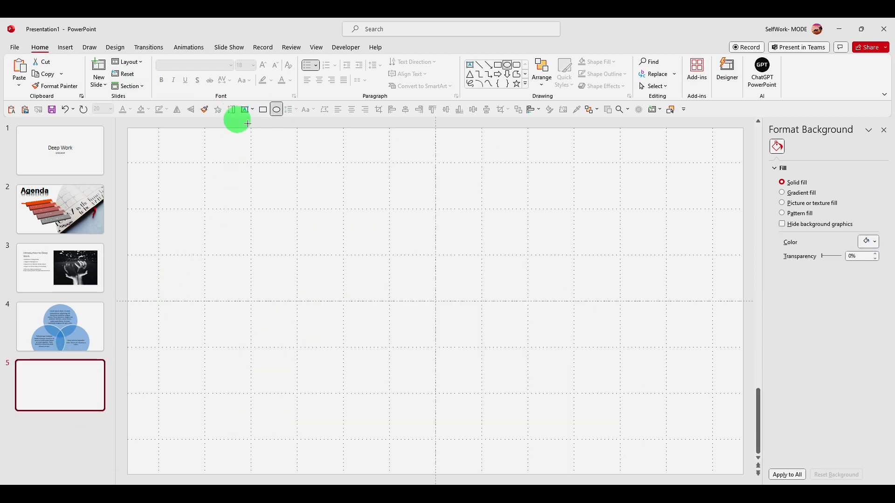
{"action": "left_click_drag", "start_coordinate": [289, 155], "coordinate": [470, 344]}
Step: Add a text box filled with a run of repeated letter S and place it over the blue circle
{"action": "left_click", "coordinate": [246, 110]}
{"action": "left_click_drag", "start_coordinate": [158, 147], "coordinate": [251, 252]}
{"action": "type", "text": "SS"}
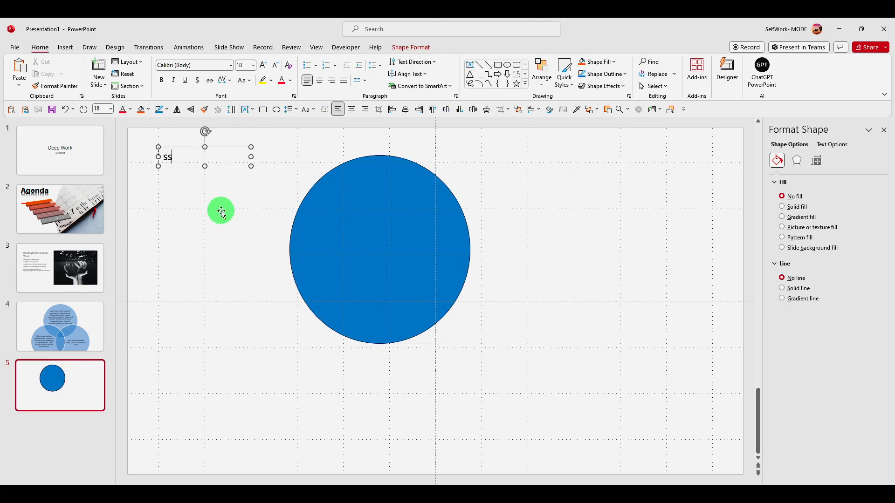
{"action": "type", "text": "SSSSSSSSSSSSSSSSSSS"}
{"action": "left_click_drag", "start_coordinate": [225, 146], "coordinate": [402, 204]}
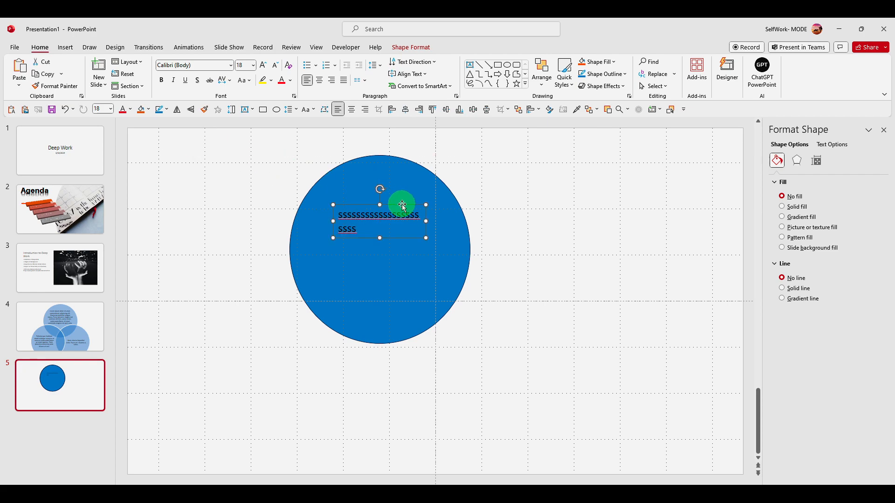
Step: Try enlarging the circle and the overlapping text box together, and undo the resize
{"action": "left_click", "coordinate": [419, 190]}
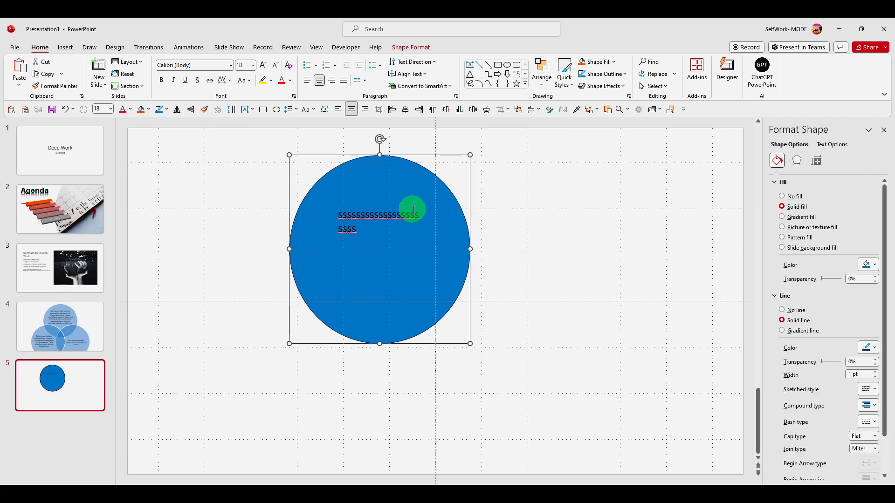
{"action": "left_click", "coordinate": [503, 235]}
{"action": "left_click", "coordinate": [376, 217], "text": "ctrl"}
{"action": "left_click", "coordinate": [456, 264], "text": "ctrl"}
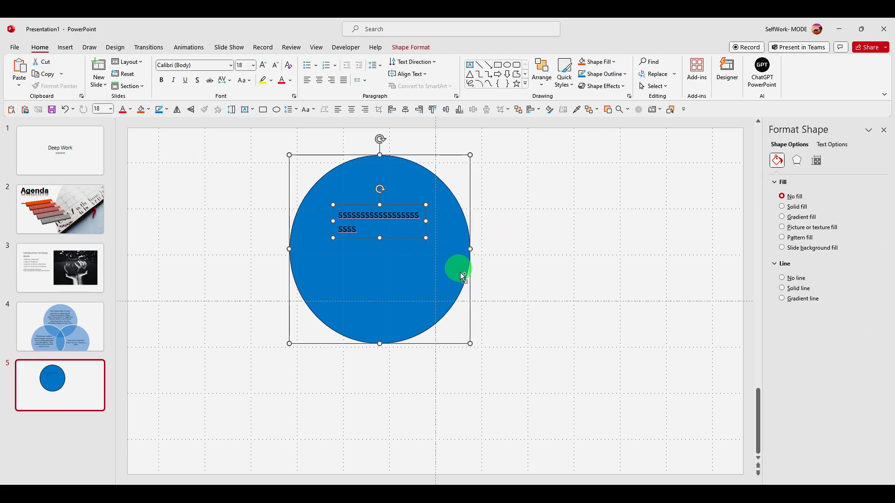
{"action": "left_click_drag", "start_coordinate": [472, 345], "coordinate": [603, 413]}
{"action": "double_click", "coordinate": [341, 205]}
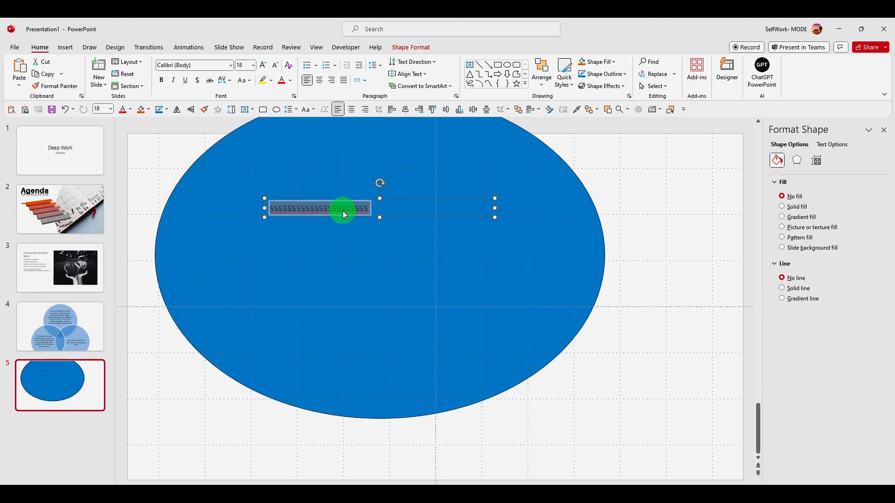
{"action": "key", "text": "ctrl+z"}
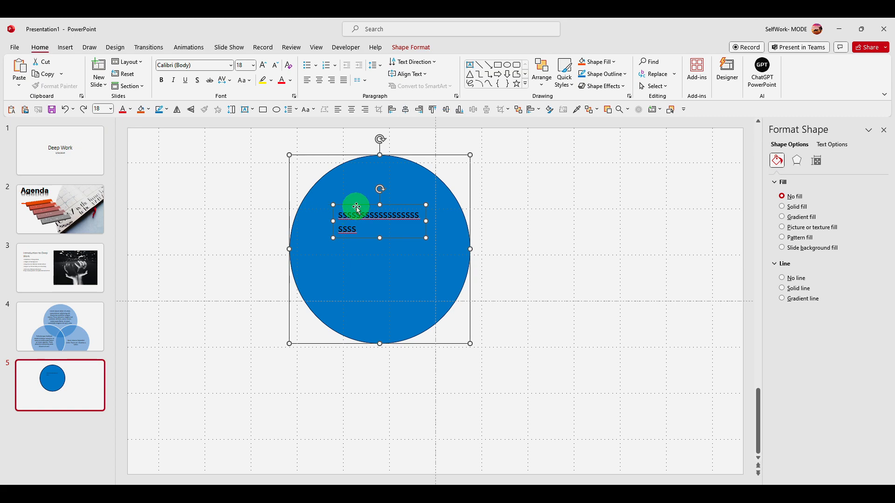
Step: Move the text box off the circle and enter a run of repeated letter S directly inside the circle
{"action": "left_click_drag", "start_coordinate": [357, 206], "coordinate": [624, 239]}
{"action": "key", "text": "Escape"}
{"action": "left_click", "coordinate": [369, 226]}
{"action": "left_click", "coordinate": [311, 236]}
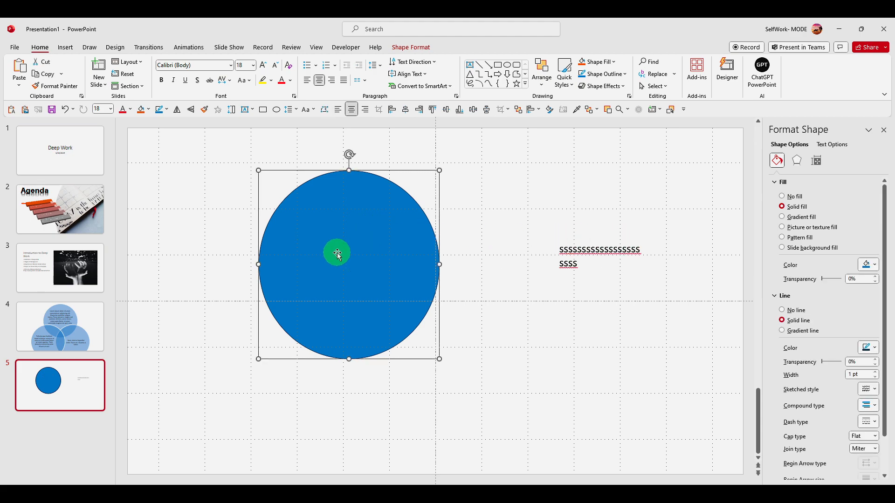
{"action": "type", "text": "sssssssssssssssssssss"}
Step: Set the circle's text to Do not Autofit
{"action": "double_click", "coordinate": [394, 265]}
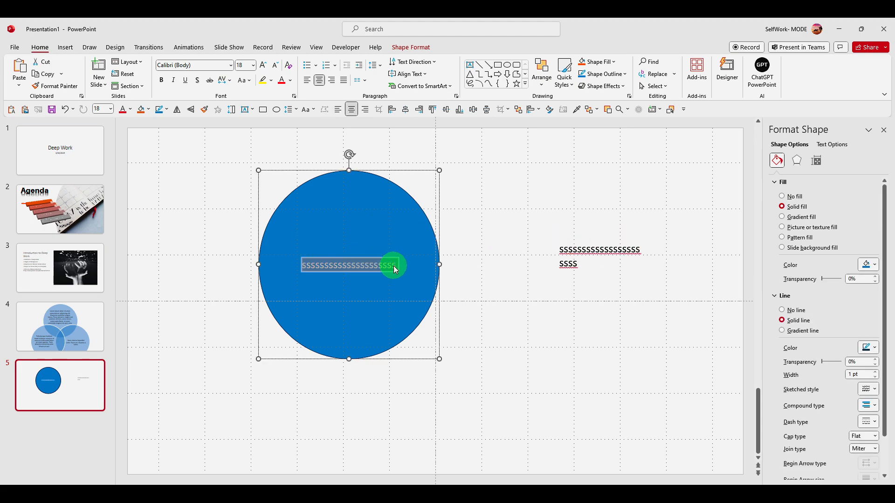
{"action": "left_click", "coordinate": [825, 151]}
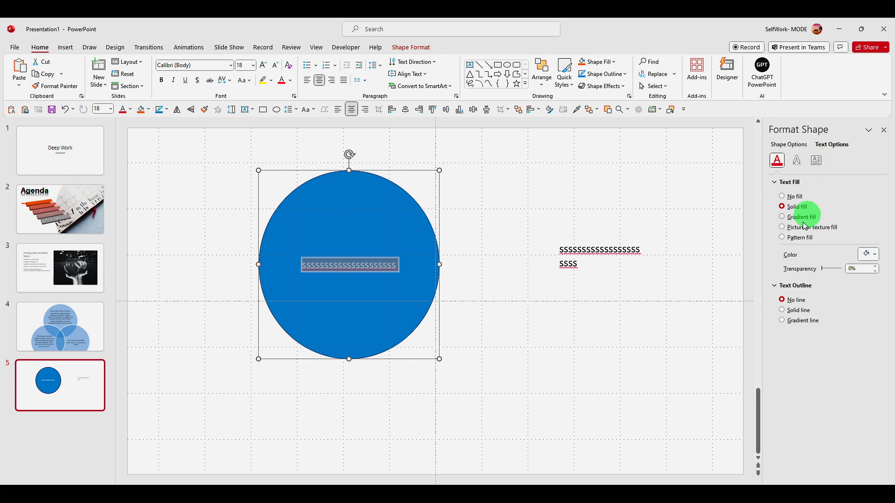
{"action": "left_click", "coordinate": [816, 160]}
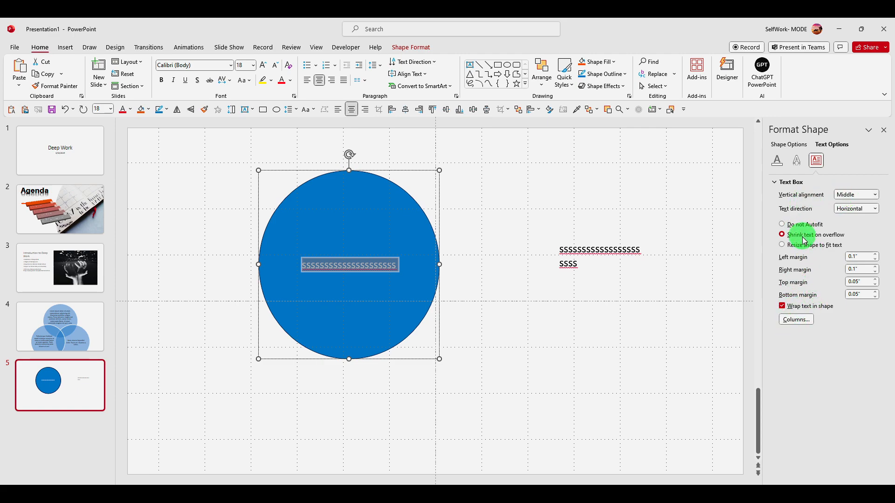
{"action": "double_click", "coordinate": [353, 267]}
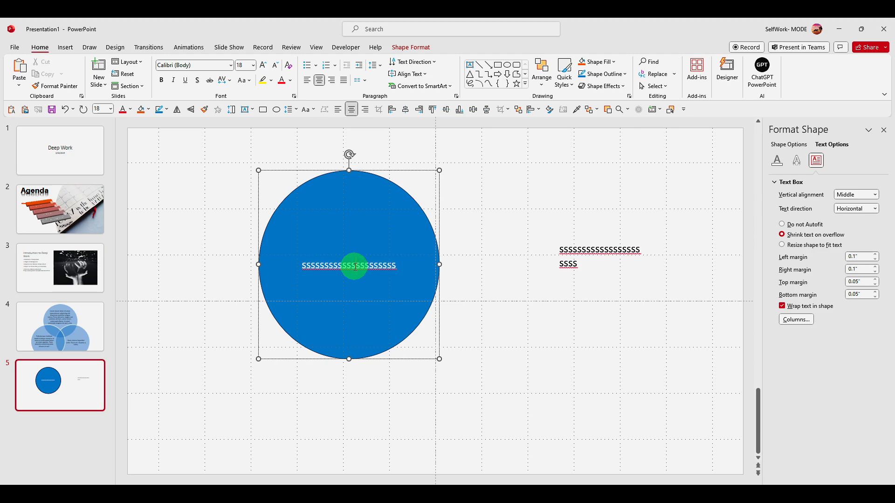
Step: Replace the circle's text with three paragraphs of placeholder text generated by =Lorem(3)
{"action": "double_click", "coordinate": [374, 263]}
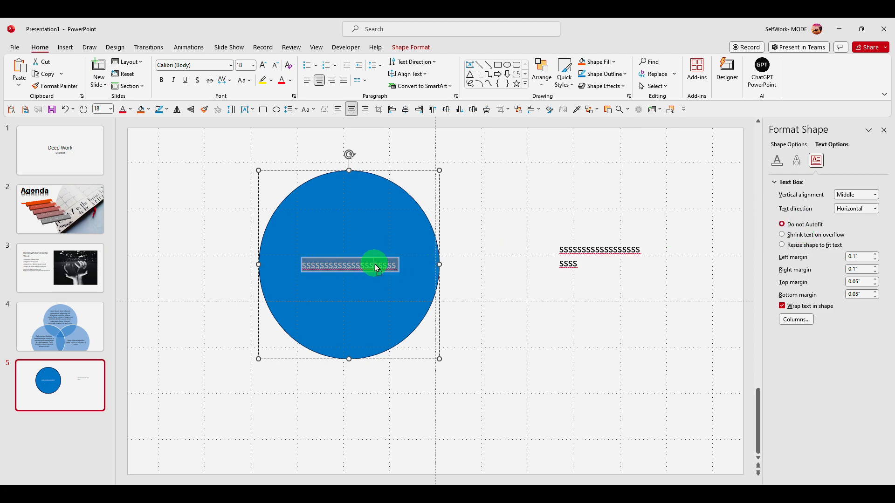
{"action": "key", "text": "BackSpace"}
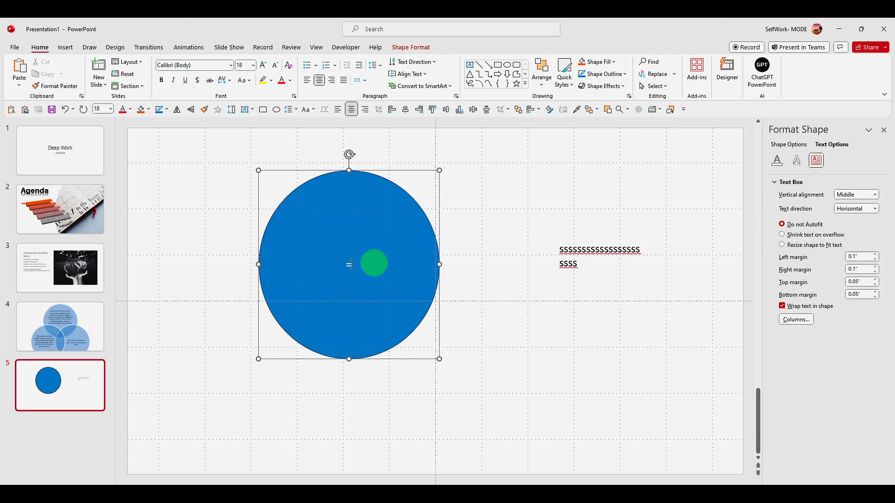
{"action": "key", "text": "Caps_Lock"}
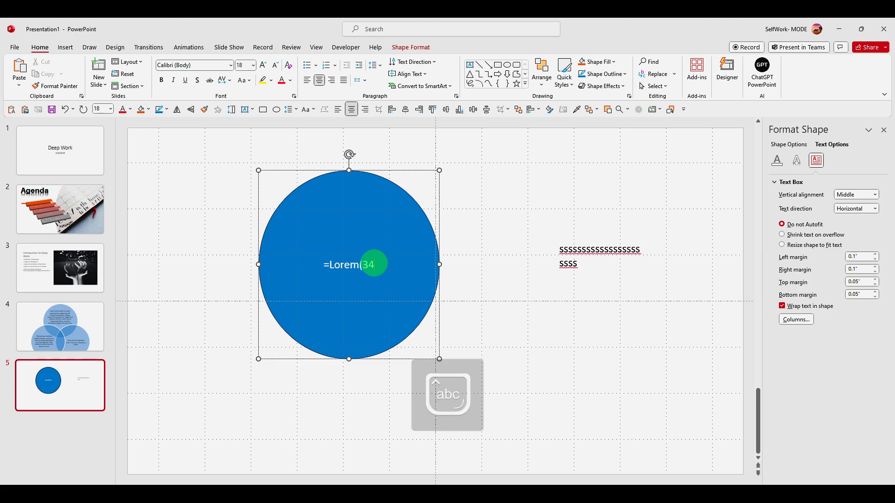
{"action": "type", "text": "=Lorem(34"}
{"action": "key", "text": "BackSpace"}
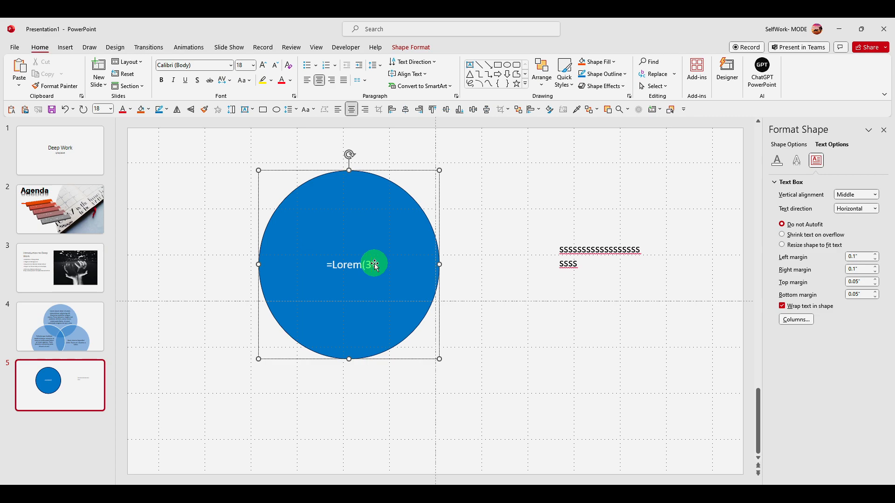
{"action": "type", "text": ")"}
{"action": "key", "text": "Return"}
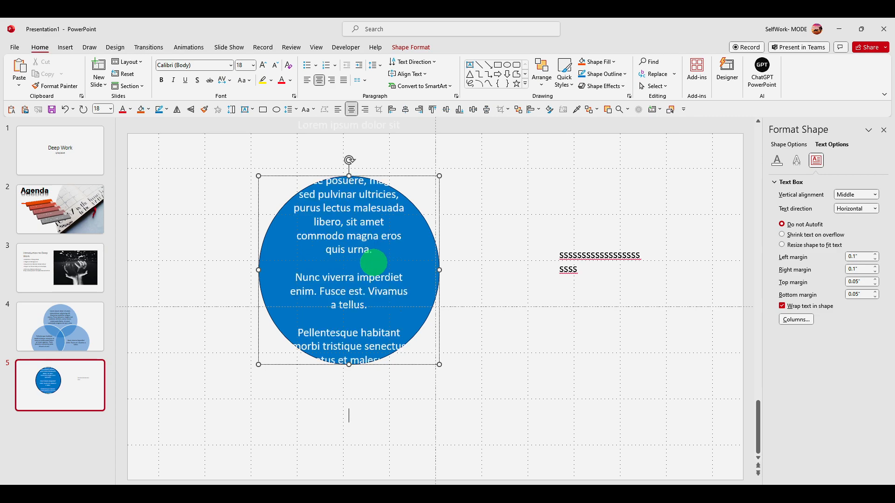
Step: Set the circle's text to Shrink text on overflow
{"action": "scroll", "coordinate": [346, 160], "scroll_direction": "up", "scroll_amount": 3}
{"action": "left_click", "coordinate": [84, 403]}
{"action": "scroll", "coordinate": [336, 167], "scroll_direction": "down", "scroll_amount": 3}
{"action": "scroll", "coordinate": [397, 259], "scroll_direction": "up", "scroll_amount": 5}
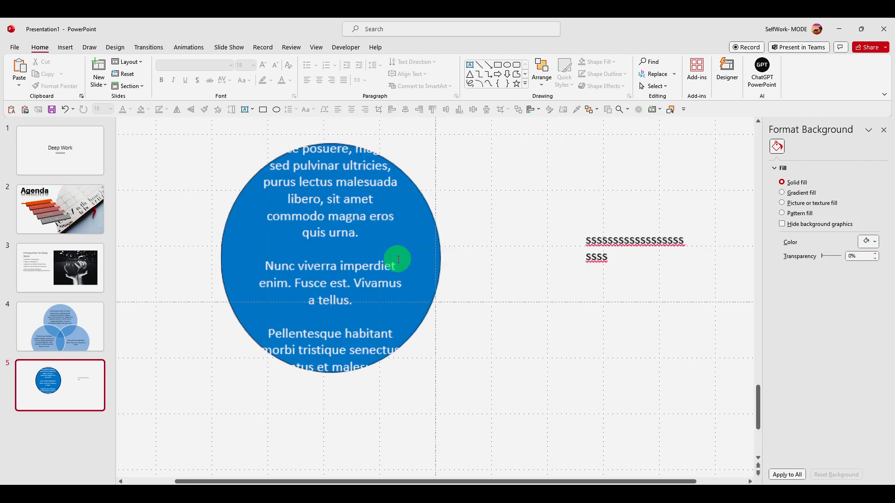
{"action": "left_click", "coordinate": [355, 256]}
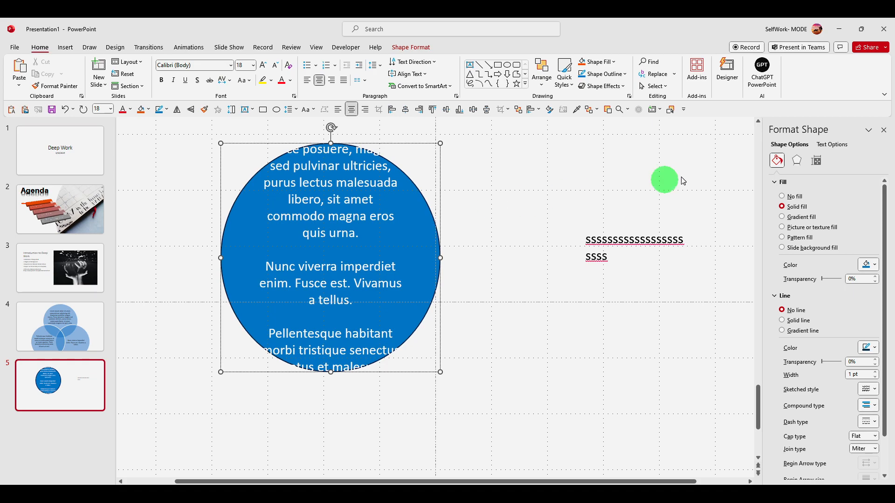
{"action": "left_click", "coordinate": [833, 149]}
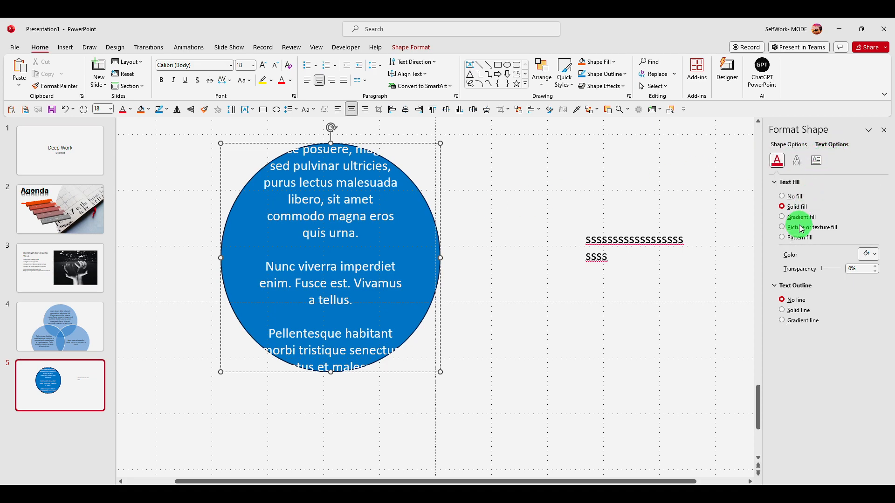
{"action": "left_click", "coordinate": [819, 166]}
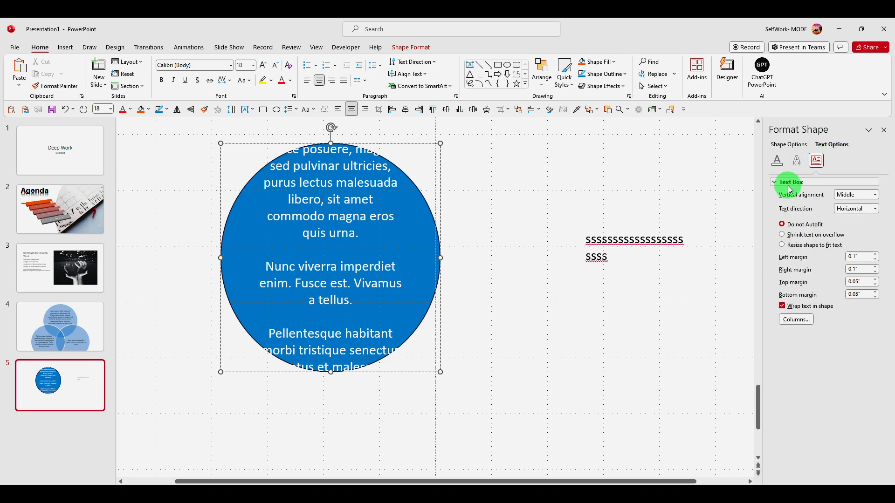
{"action": "left_click", "coordinate": [785, 234]}
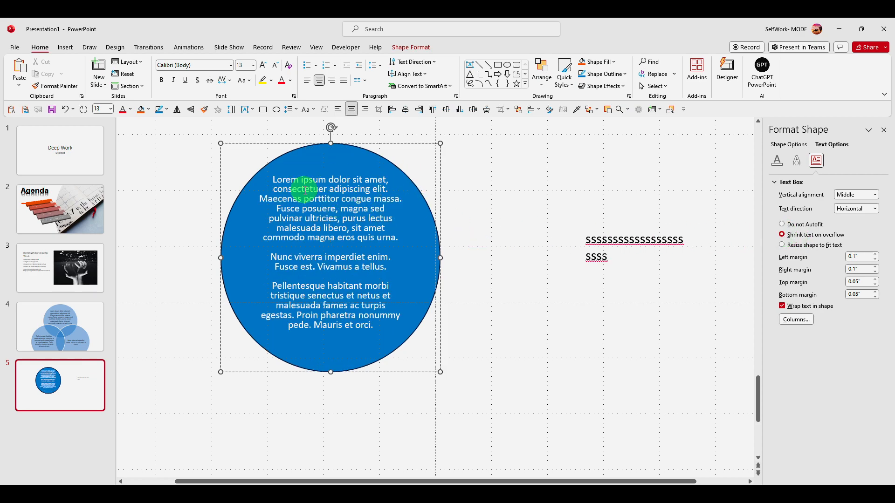
Step: Move the word "dolor" in the circle's first paragraph to directly before "adipiscing"
{"action": "triple_click", "coordinate": [330, 186]}
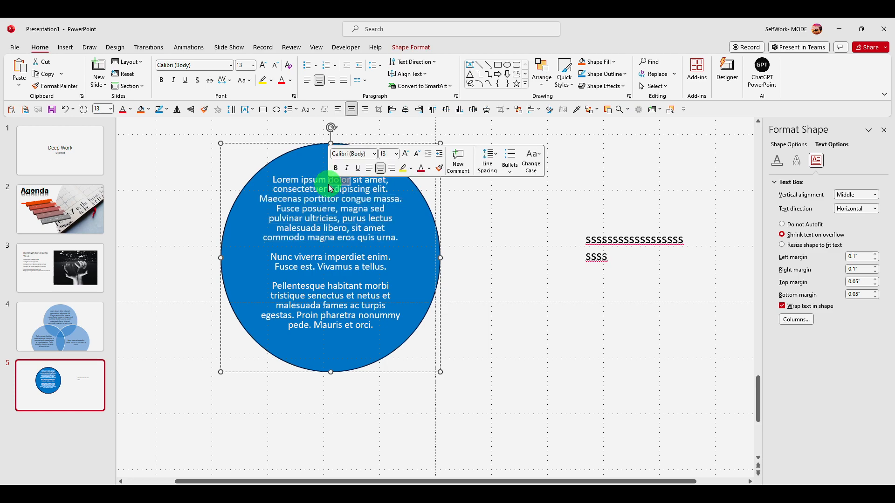
{"action": "key", "text": "ctrl+a"}
{"action": "right_click", "coordinate": [327, 192]}
{"action": "right_click", "coordinate": [349, 190]}
{"action": "right_click", "coordinate": [357, 188]}
{"action": "right_click", "coordinate": [359, 183]}
{"action": "left_click", "coordinate": [360, 183]}
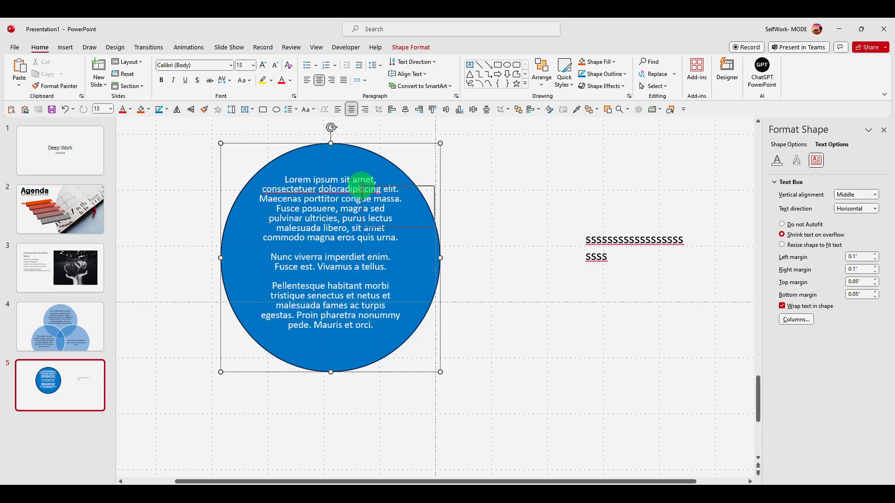
Step: Examine the Office.com and List SmartArt graphics offered for converting all of the circle's text, and close the gallery without converting
{"action": "key", "text": "ctrl+a"}
{"action": "right_click", "coordinate": [361, 185]}
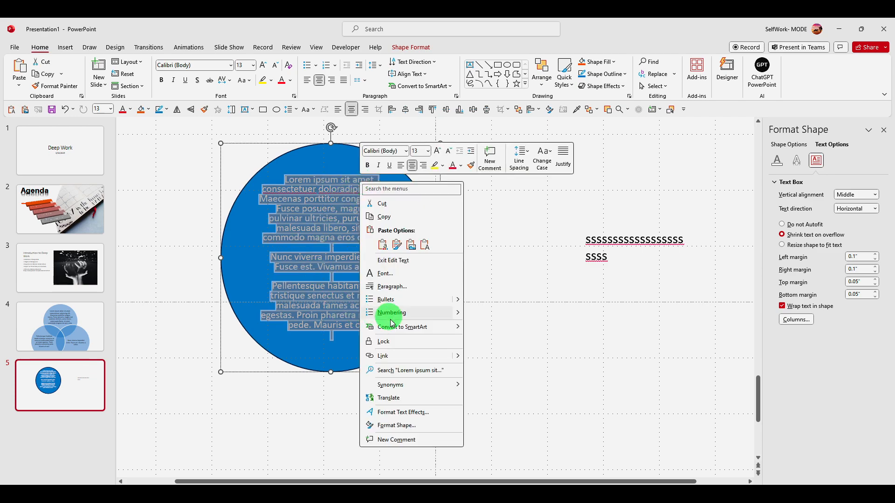
{"action": "mouse_move", "coordinate": [389, 326]}
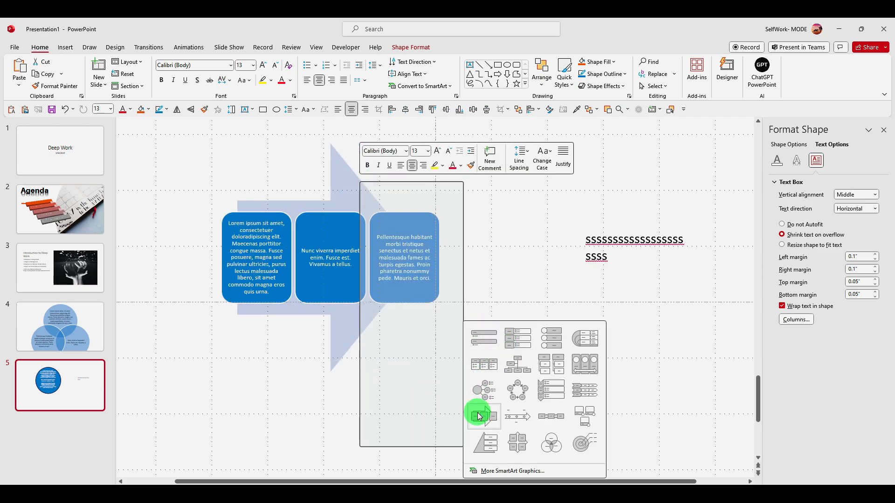
{"action": "left_click", "coordinate": [509, 472]}
{"action": "left_click", "coordinate": [321, 297]}
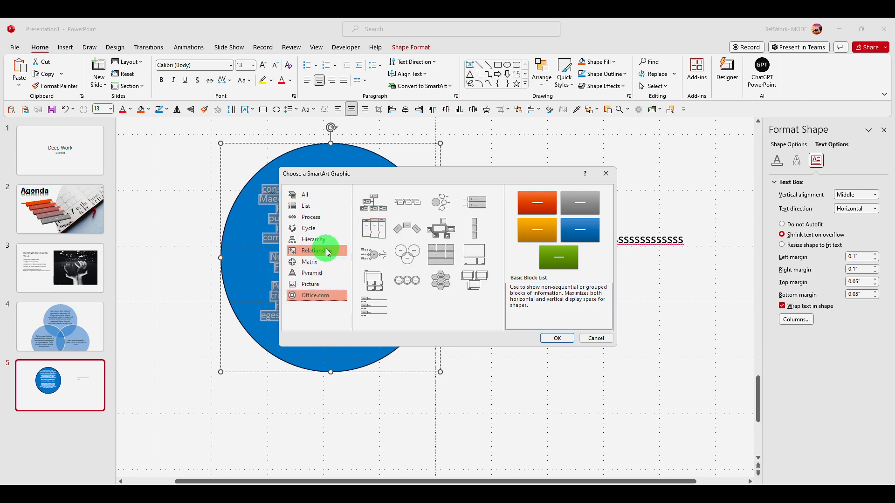
{"action": "left_click", "coordinate": [323, 206]}
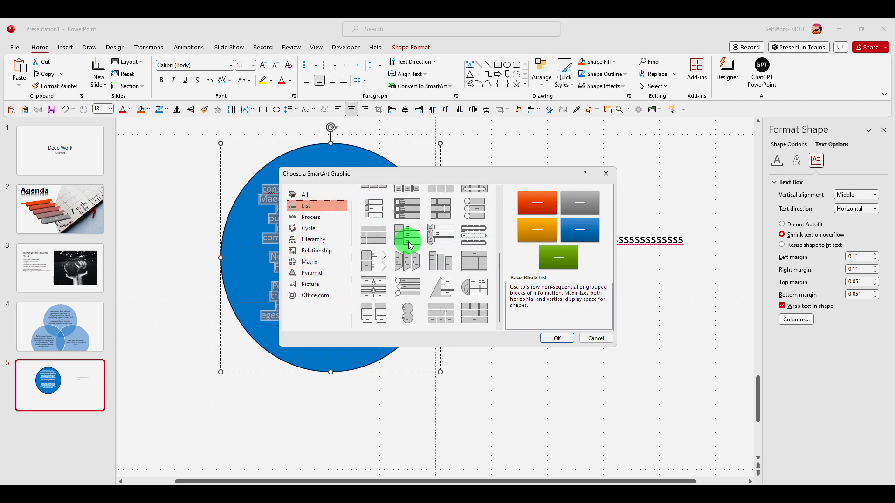
{"action": "left_click_drag", "start_coordinate": [381, 174], "coordinate": [592, 183]}
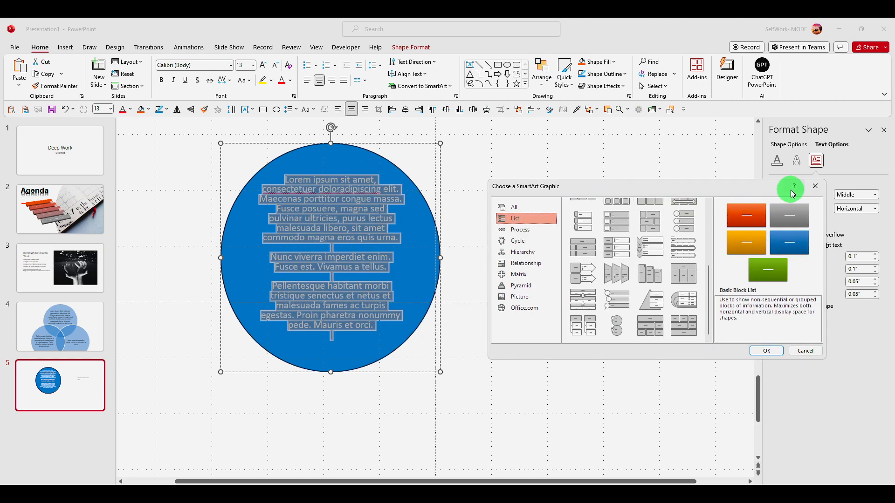
{"action": "left_click", "coordinate": [816, 186]}
Step: Try deleting "Lorem ipsum sit amet," from the start of the circle's text, and undo the deletion
{"action": "left_click_drag", "start_coordinate": [351, 177], "coordinate": [239, 174]}
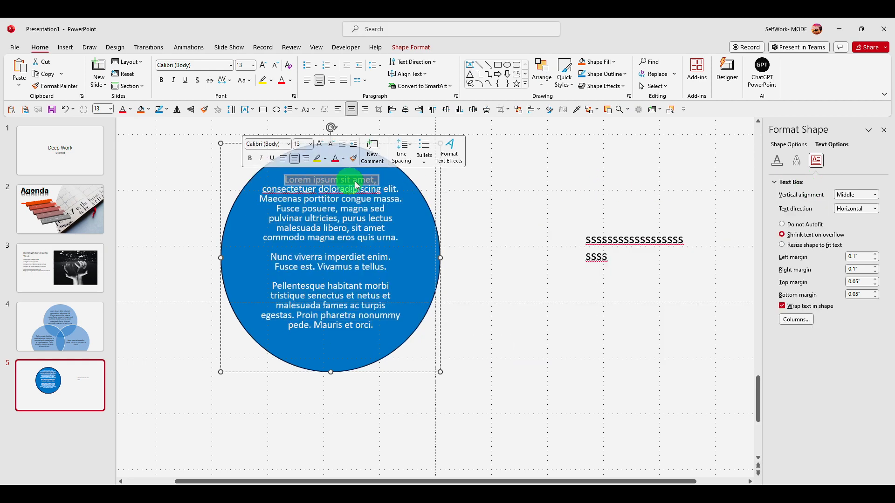
{"action": "key", "text": "BackSpace"}
{"action": "key", "text": "ctrl+z"}
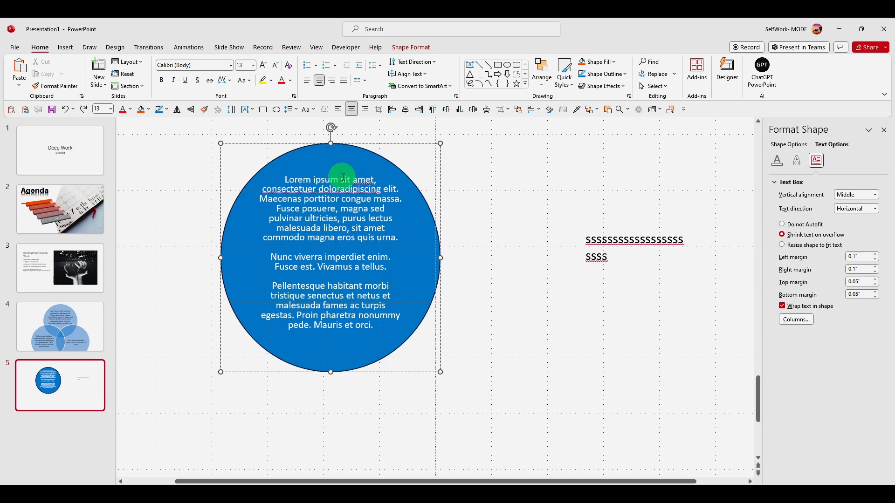
Step: Remove the comma after "Lorem ipsum sit amet" in the circle and make the phrase bold at font size 14
{"action": "triple_click", "coordinate": [348, 180]}
{"action": "double_click", "coordinate": [345, 180]}
{"action": "left_click", "coordinate": [380, 183]}
{"action": "left_click_drag", "start_coordinate": [380, 182], "coordinate": [266, 176]}
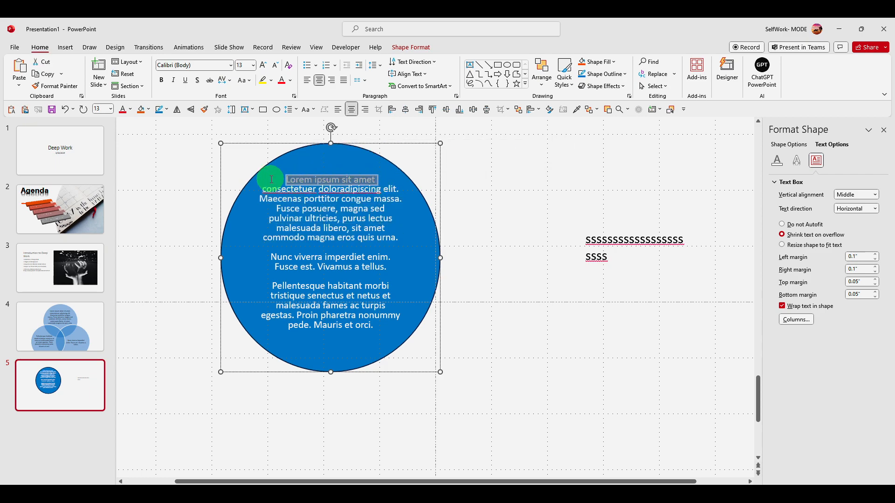
{"action": "left_click", "coordinate": [279, 164]}
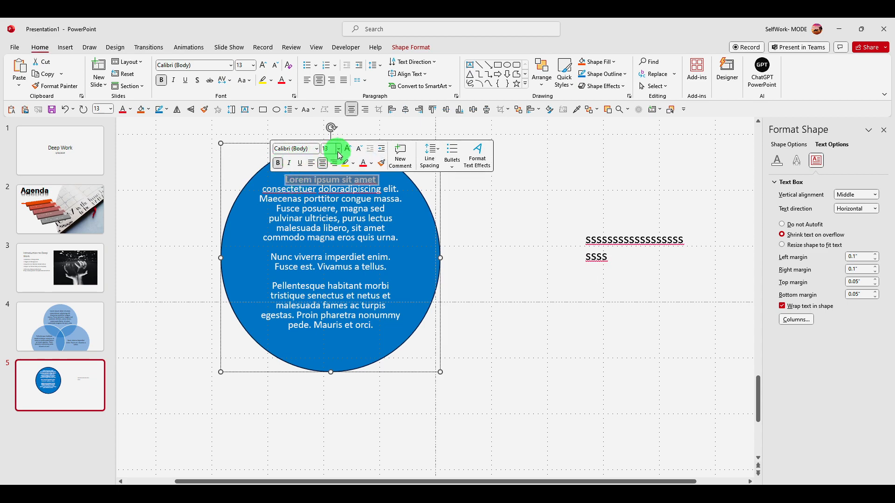
{"action": "left_click", "coordinate": [339, 152]}
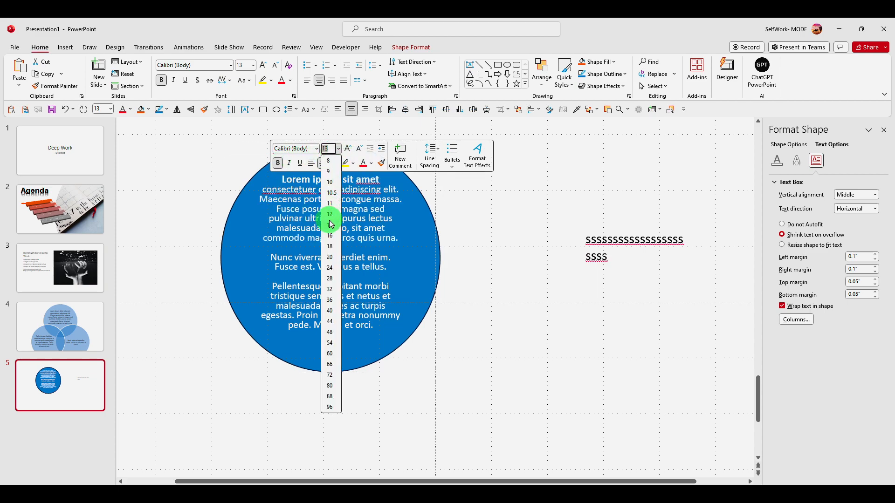
{"action": "left_click", "coordinate": [331, 225]}
Step: Break the circle's first paragraph after "Lorem ipsum sit amet" so the bold phrase stands on its own line
{"action": "triple_click", "coordinate": [369, 182]}
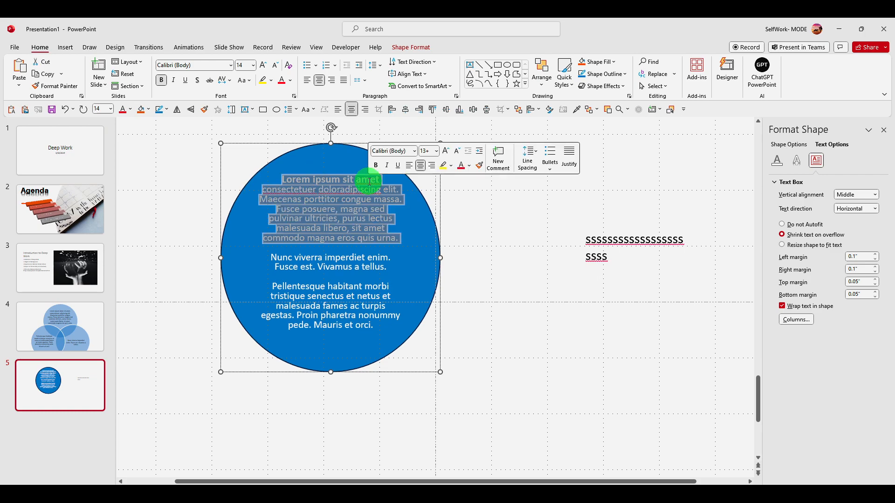
{"action": "left_click", "coordinate": [368, 182]}
{"action": "triple_click", "coordinate": [366, 180]}
{"action": "left_click", "coordinate": [367, 180]}
{"action": "left_click", "coordinate": [382, 178]}
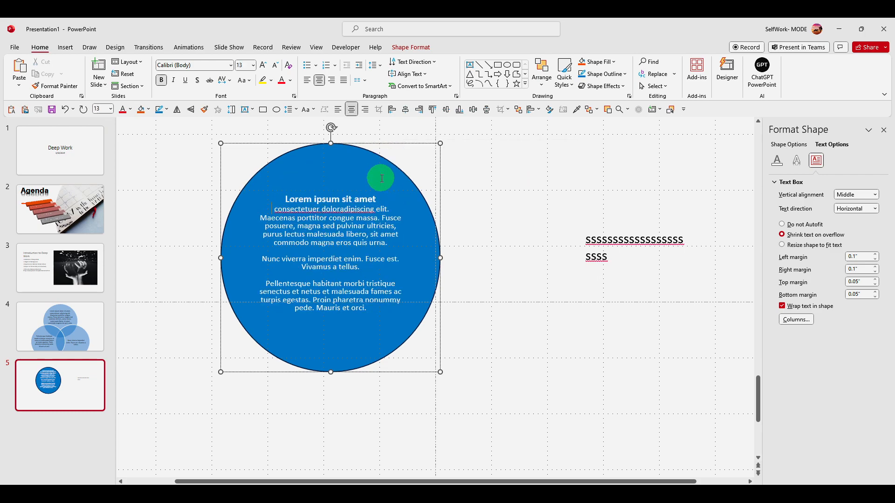
{"action": "left_click", "coordinate": [378, 218]}
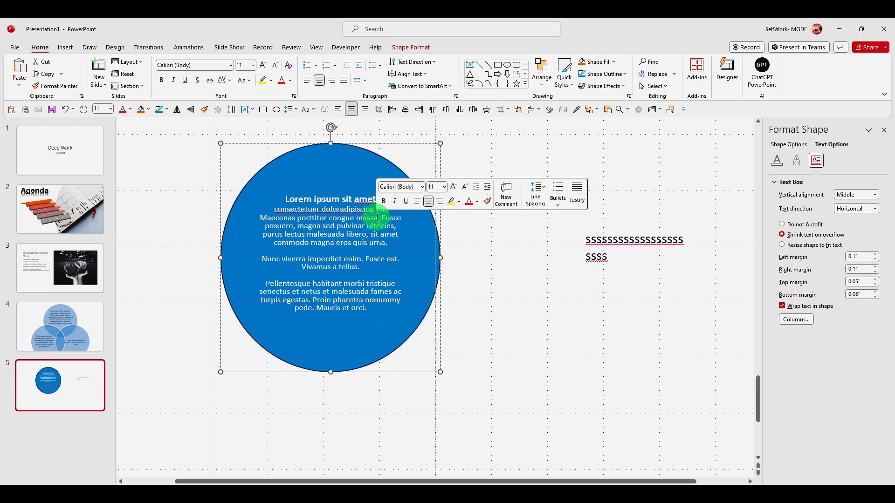